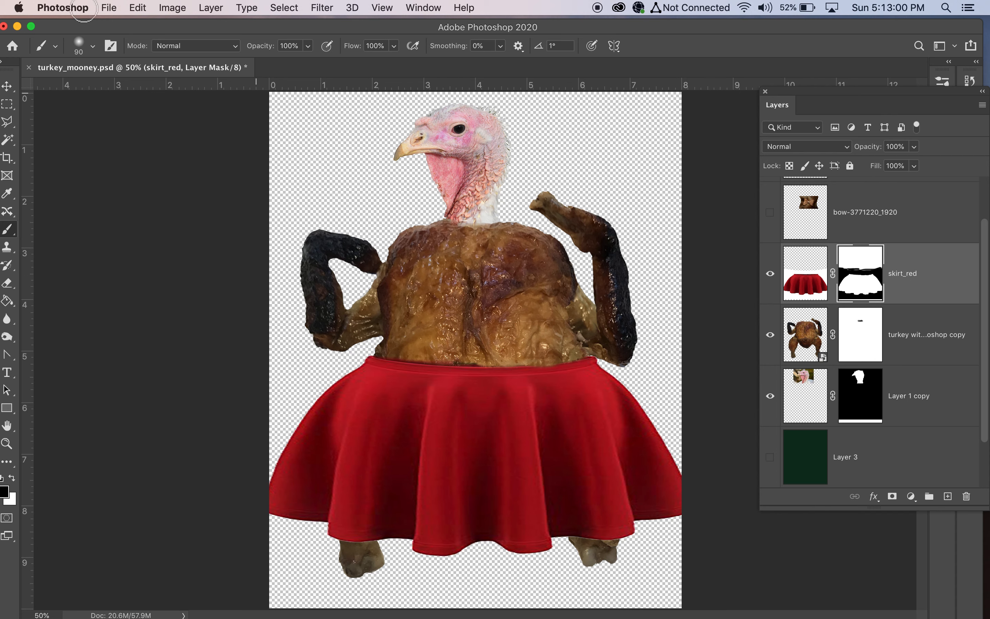
pyautogui.click(109, 8)
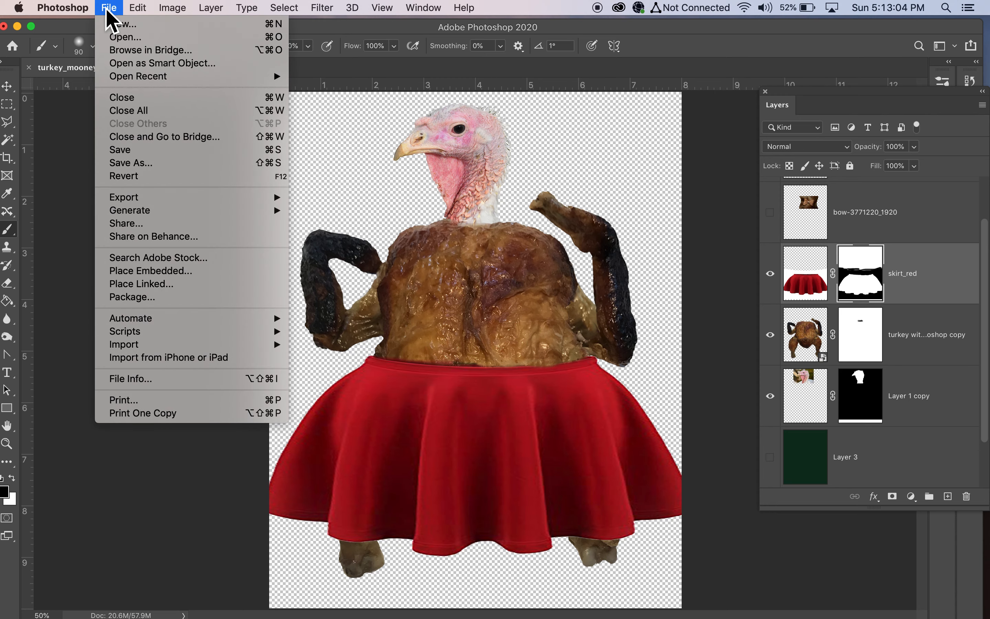
pyautogui.click(120, 38)
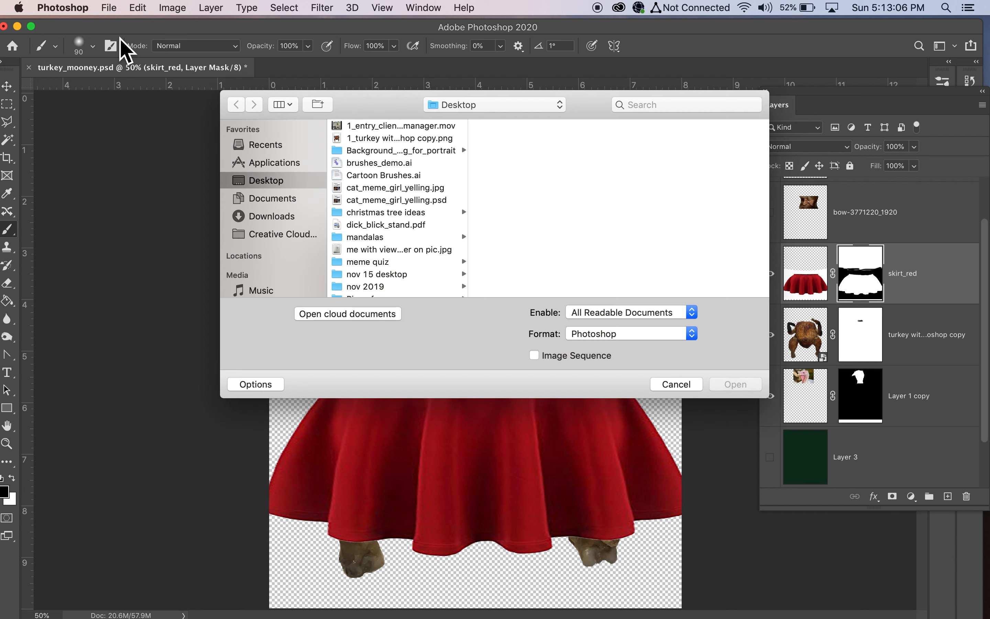
pyautogui.scroll(-10, 375, 234)
pyautogui.scroll(5, 371, 228)
pyautogui.scroll(-5, 371, 227)
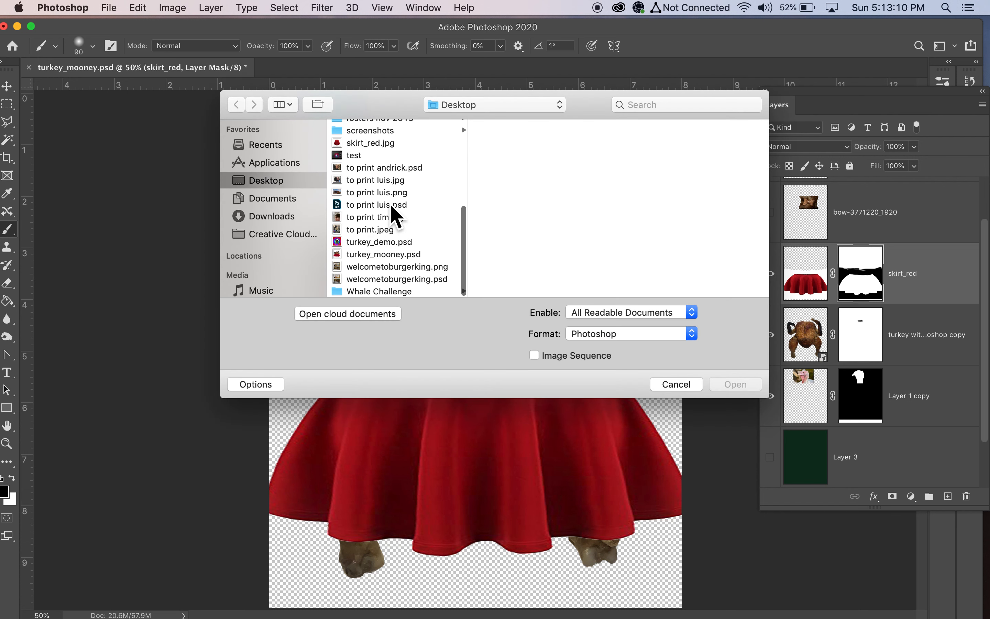
pyautogui.click(382, 147)
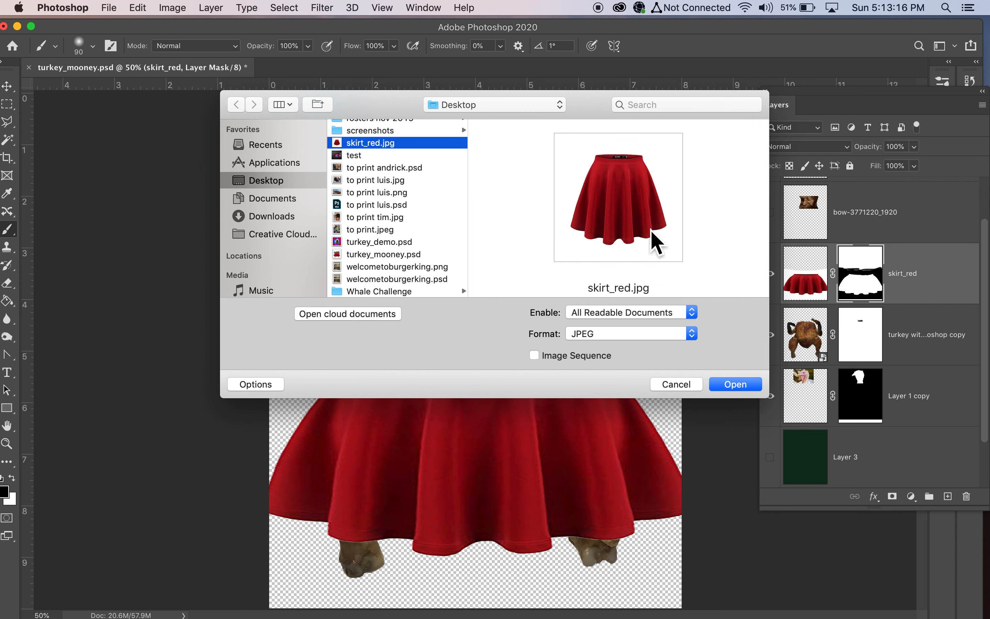
pyautogui.click(676, 385)
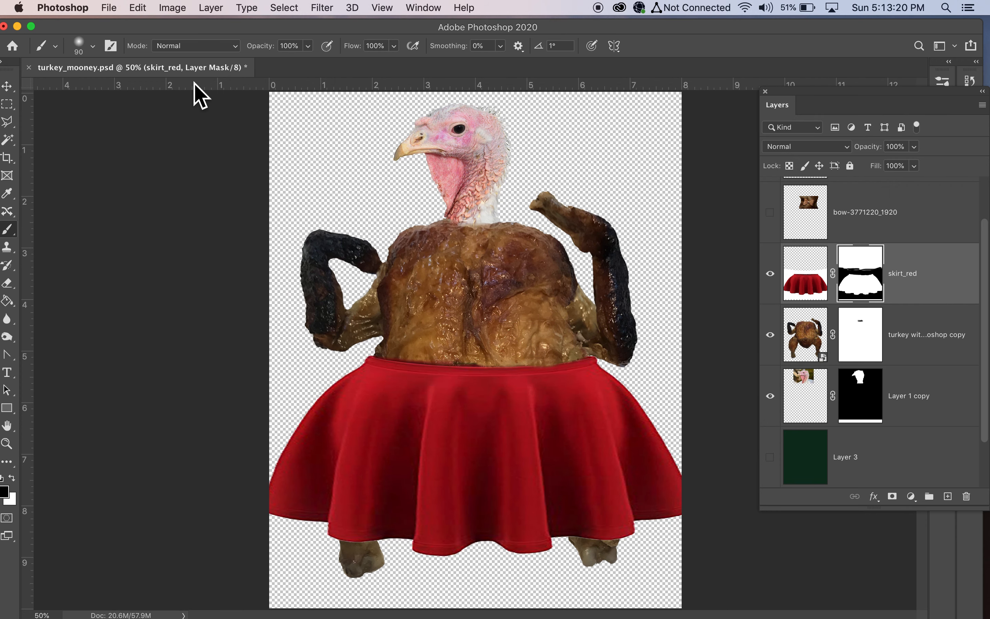
# Create a new landscape document named turkey_your_name, 11 x 8 inches at 300 pixels/inch, with a transparent background.
pyautogui.click(113, 9)
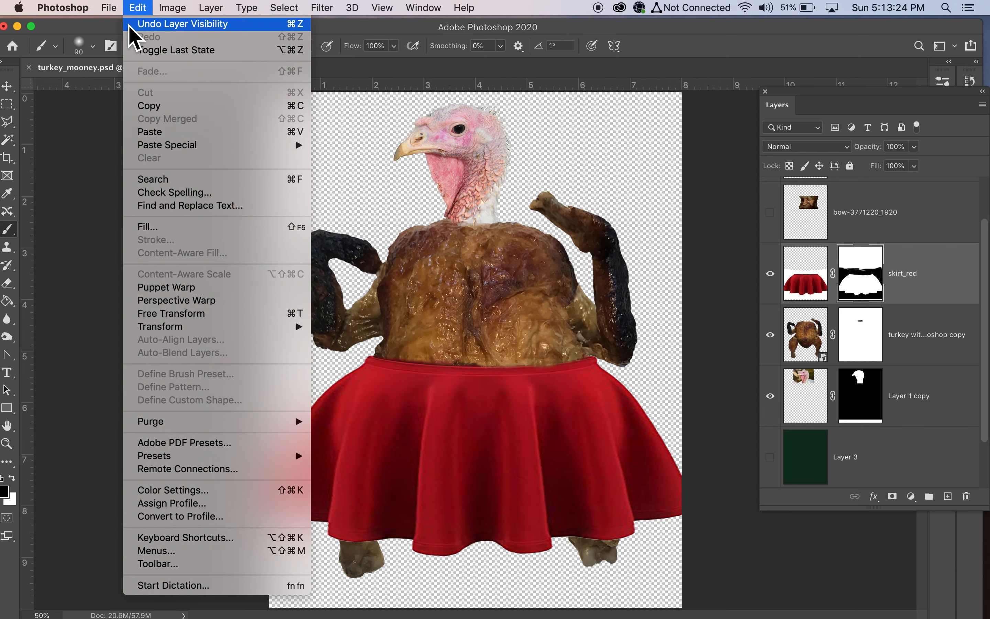
pyautogui.click(113, 25)
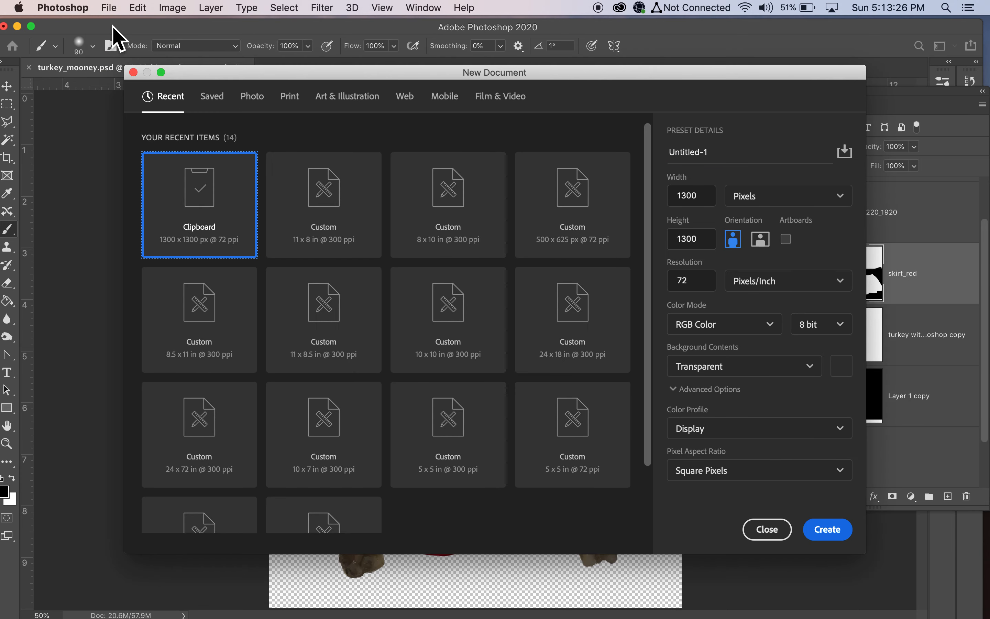
pyautogui.click(334, 248)
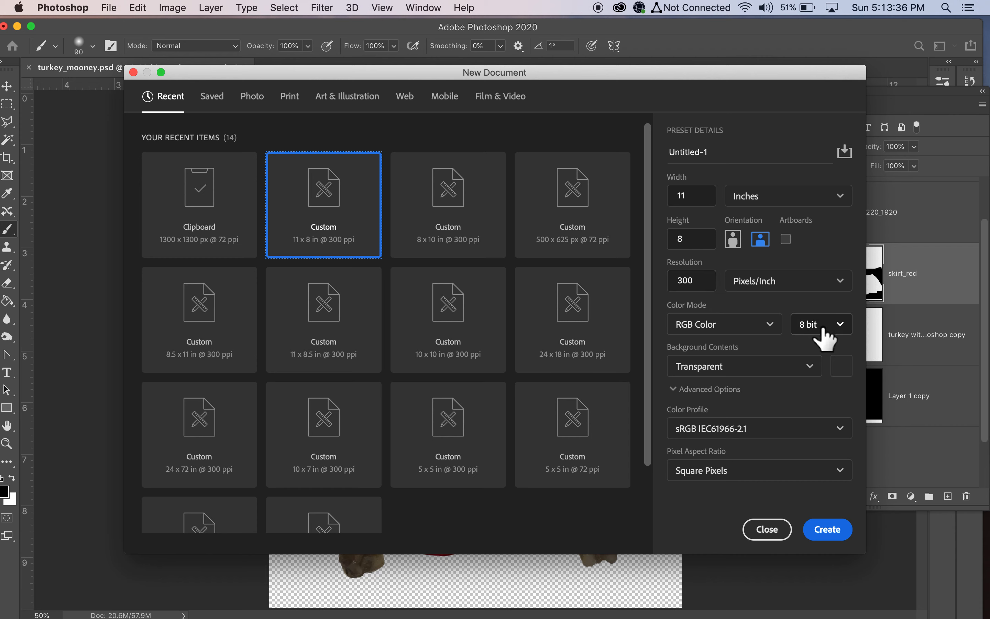
pyautogui.click(723, 161)
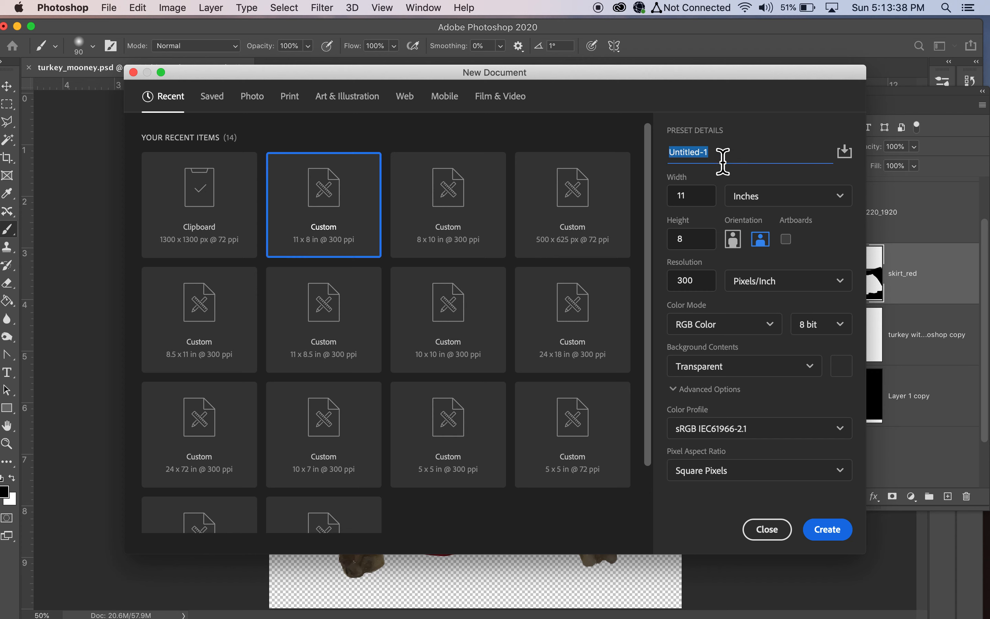
pyautogui.write('tru')
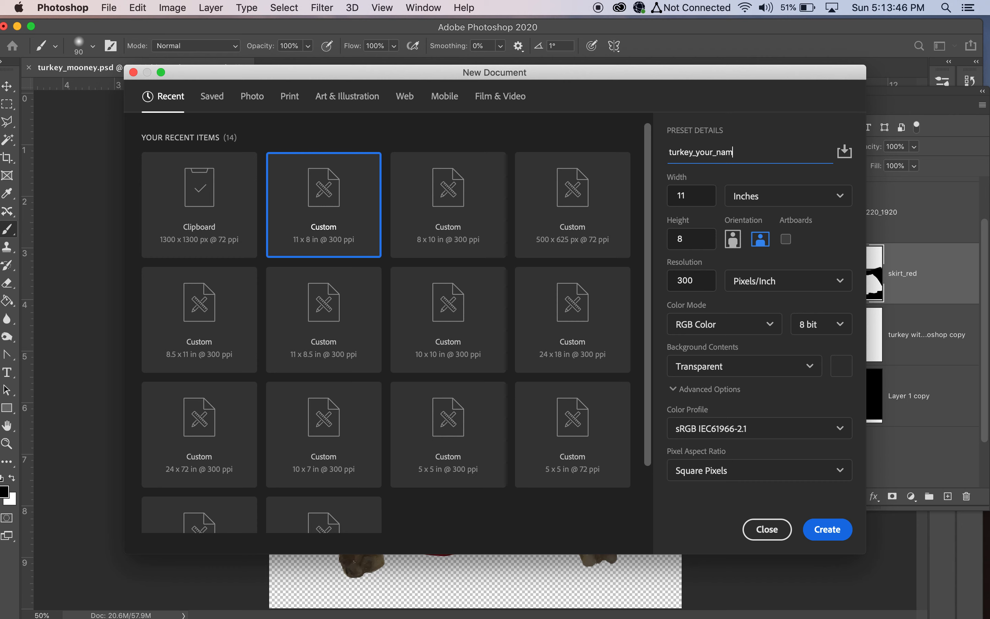
pyautogui.press('Return')
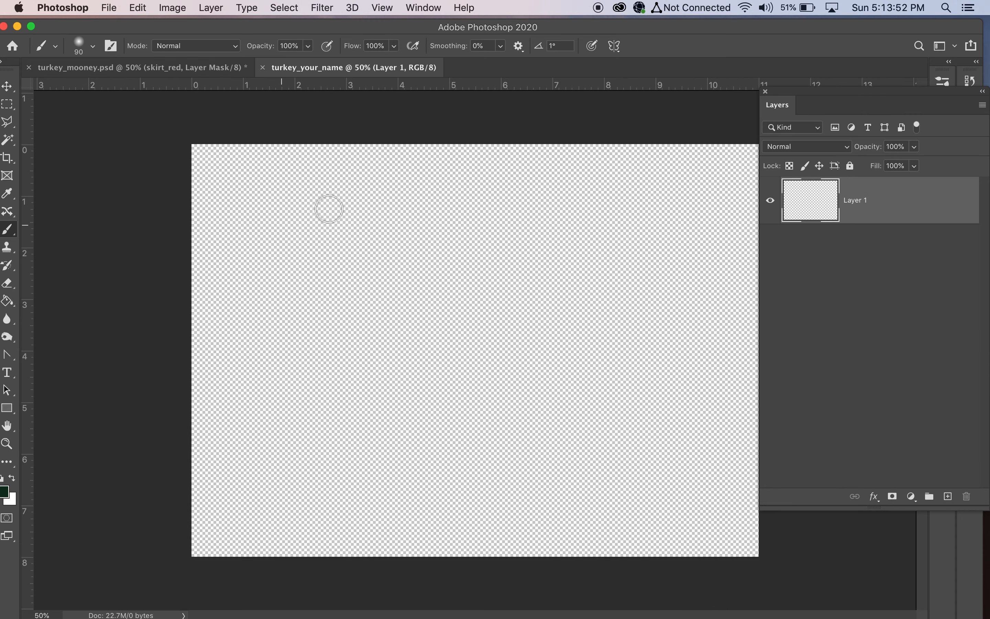
# Place 1_turkey with dressing photoshop copy.png from the Desktop as an embedded image at its default size and position.
pyautogui.click(108, 8)
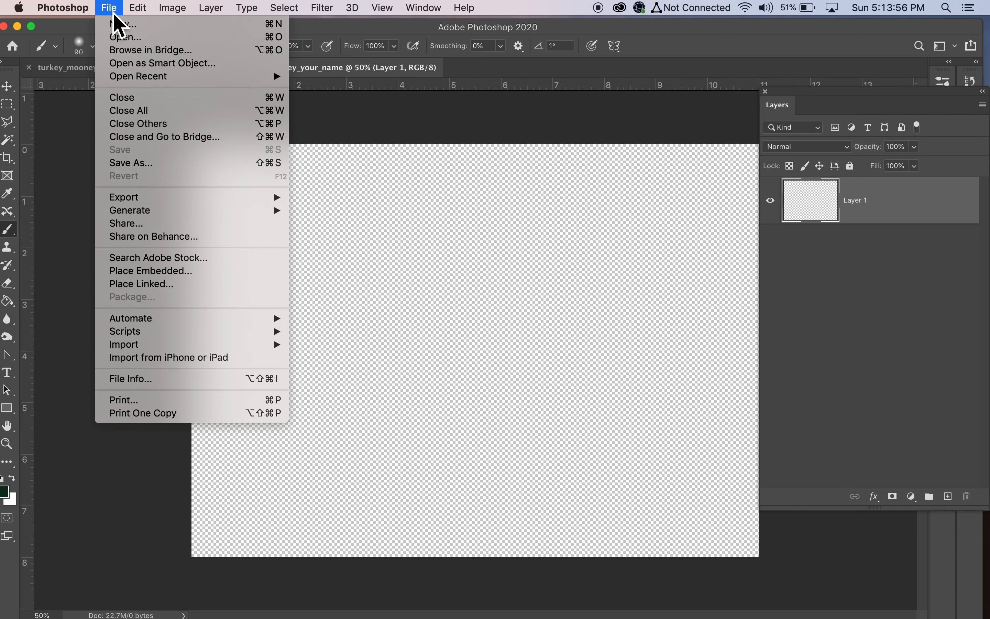
pyautogui.click(159, 272)
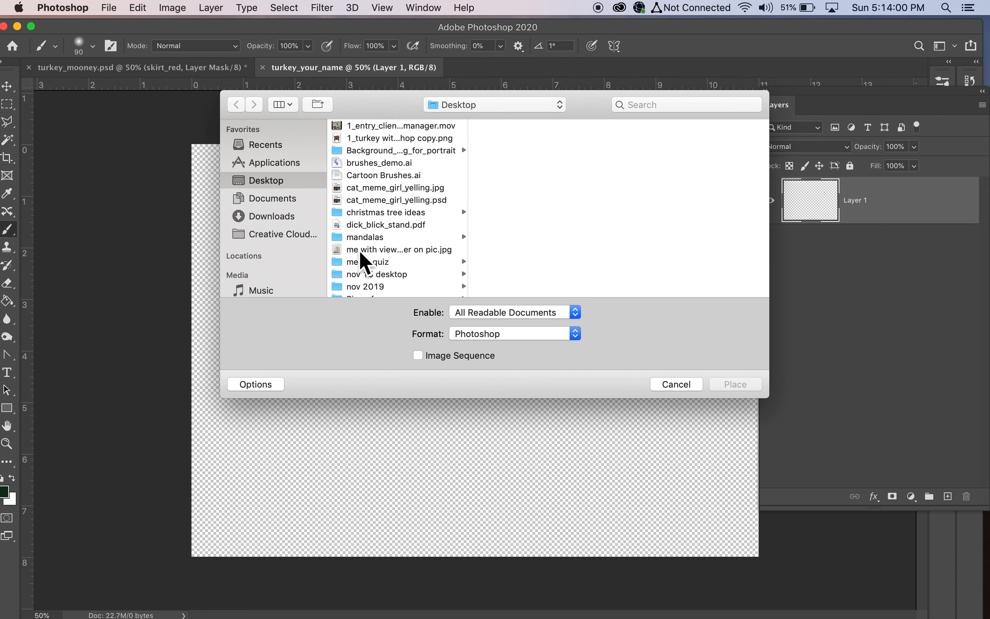
pyautogui.click(393, 140)
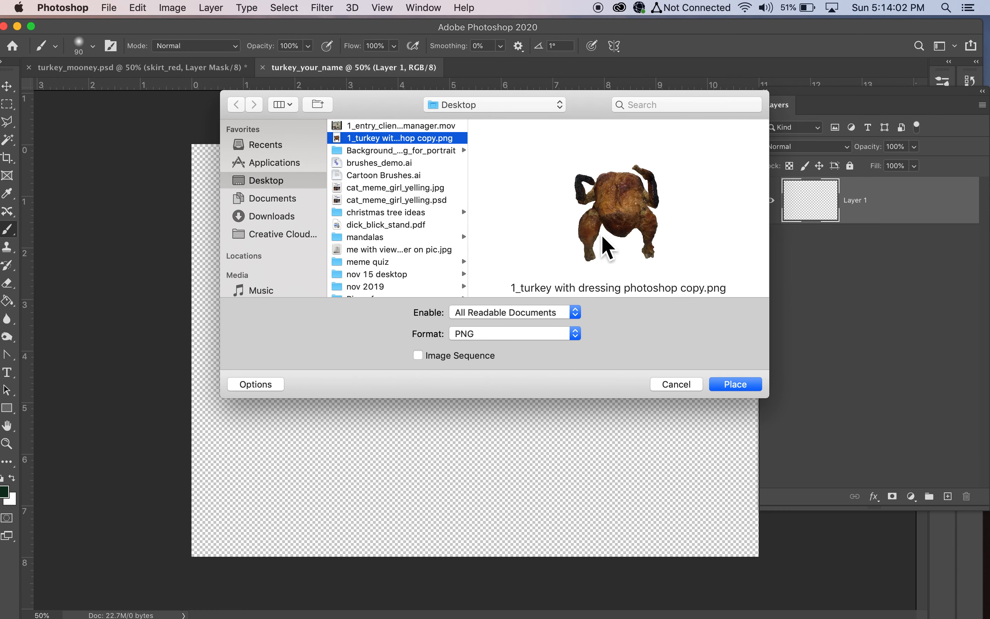
pyautogui.click(747, 391)
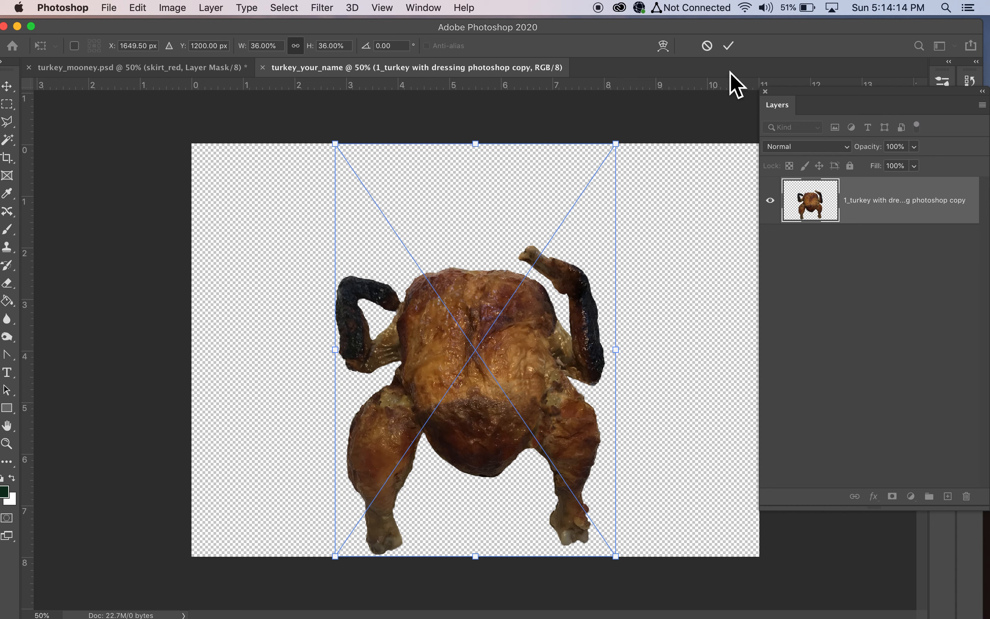
pyautogui.click(729, 46)
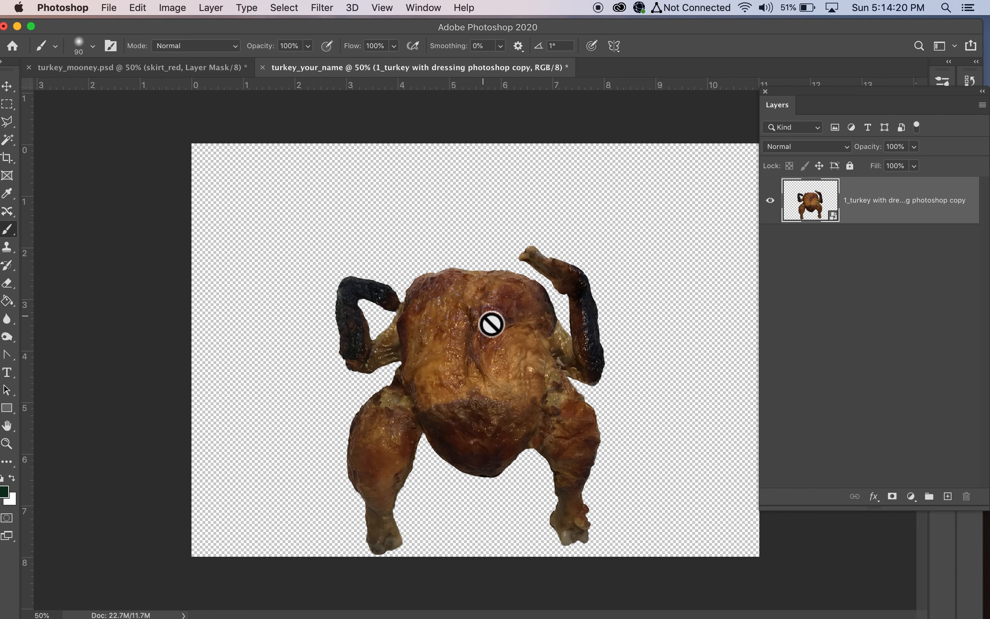
# Place skirt_red.jpg from the Desktop as an embedded image on top of the turkey at its default size and position.
pyautogui.click(110, 8)
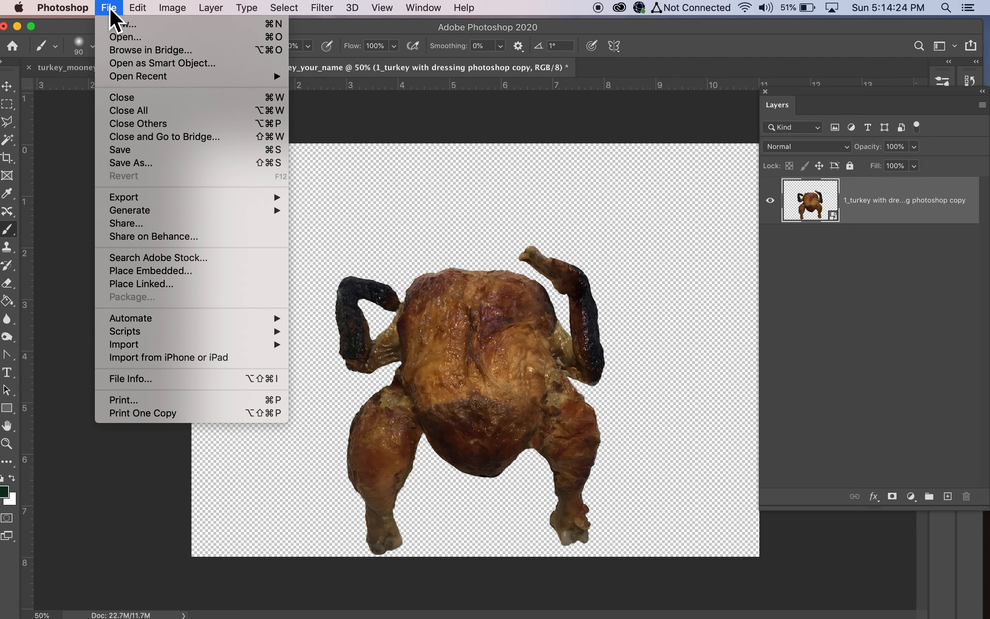
pyautogui.click(163, 272)
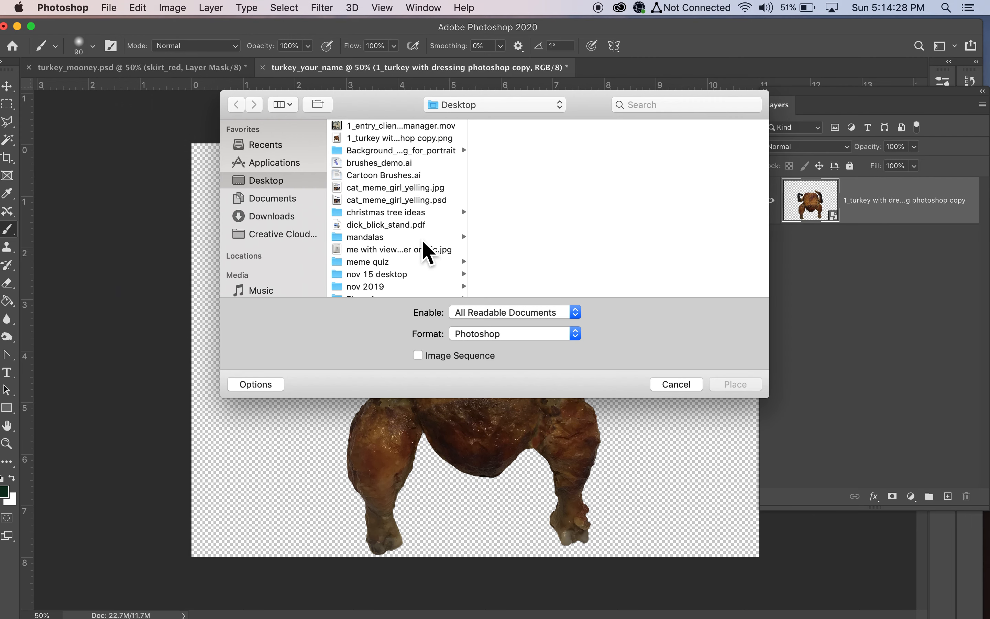
pyautogui.scroll(-10, 423, 242)
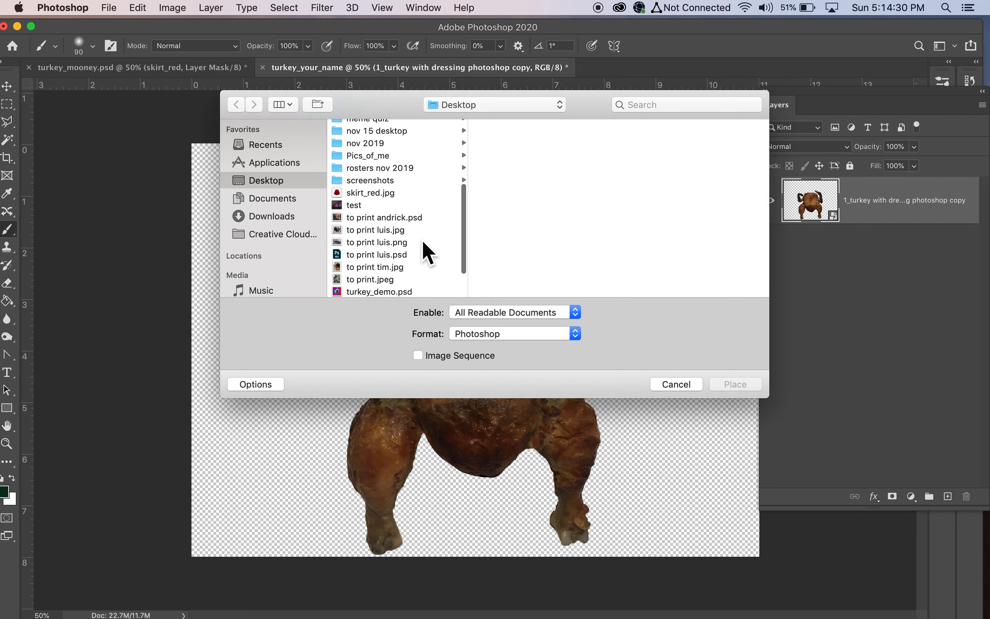
pyautogui.scroll(-4, 423, 242)
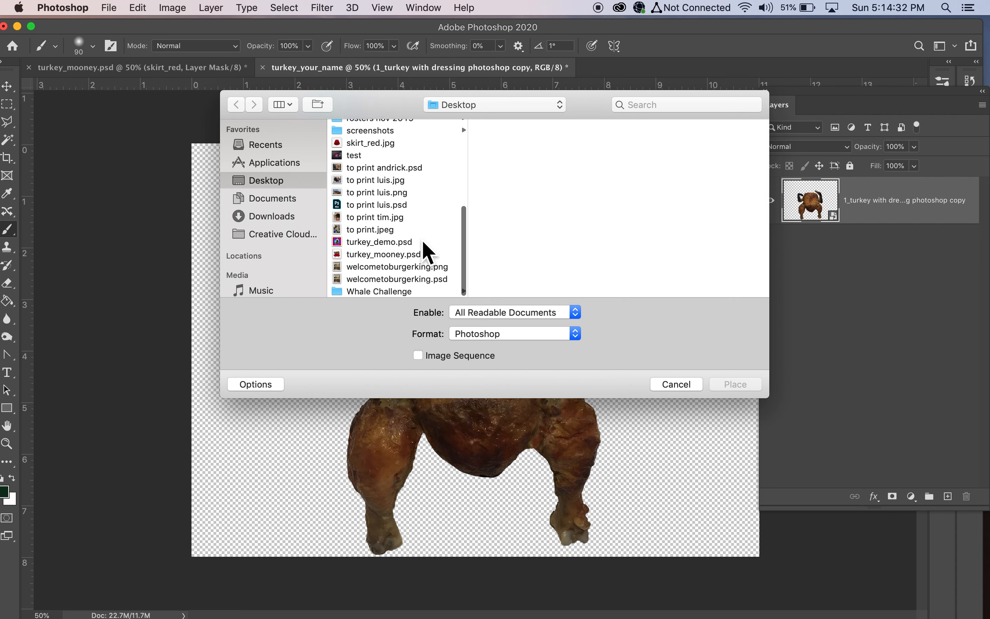
pyautogui.click(417, 256)
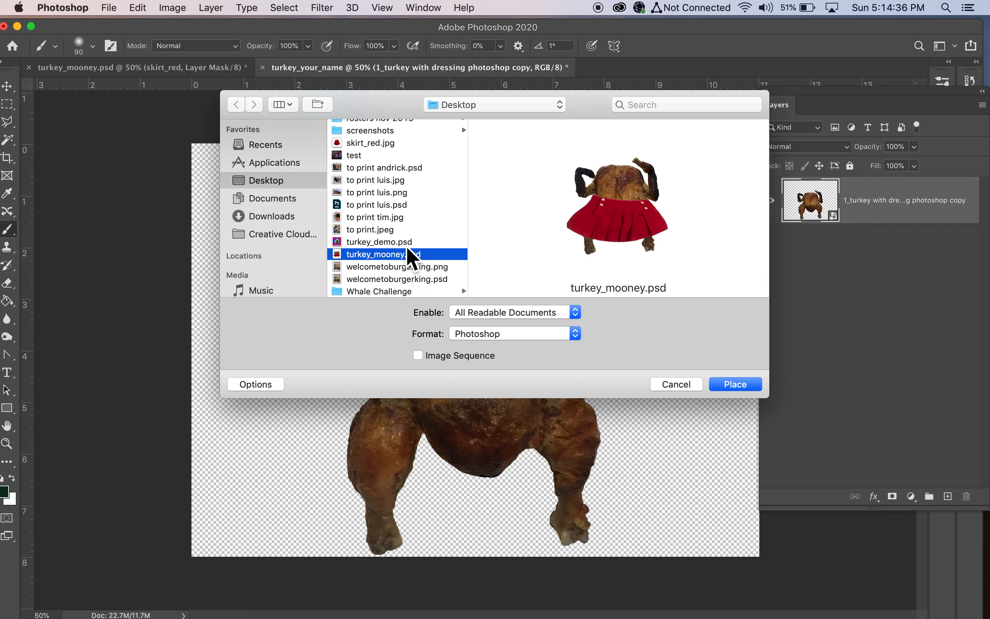
pyautogui.scroll(5, 409, 254)
pyautogui.scroll(4, 413, 258)
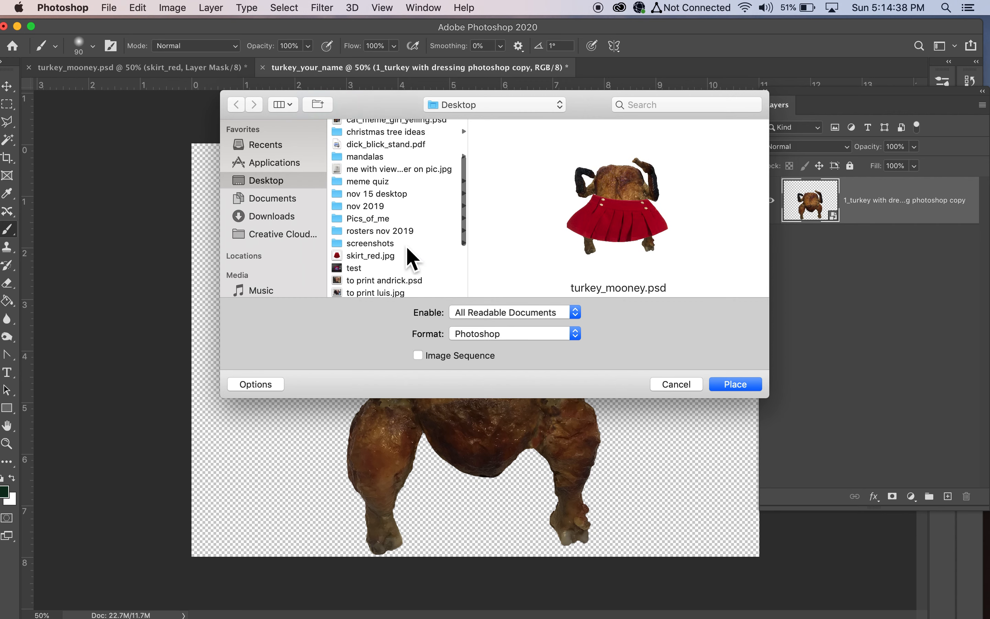
pyautogui.click(396, 257)
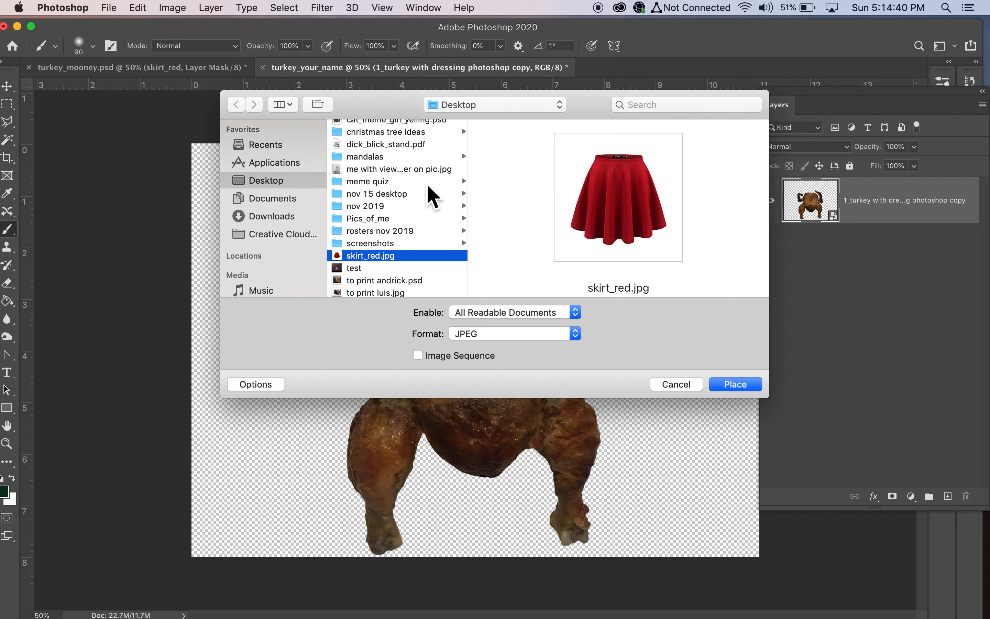
pyautogui.scroll(3, 429, 190)
pyautogui.scroll(3, 427, 188)
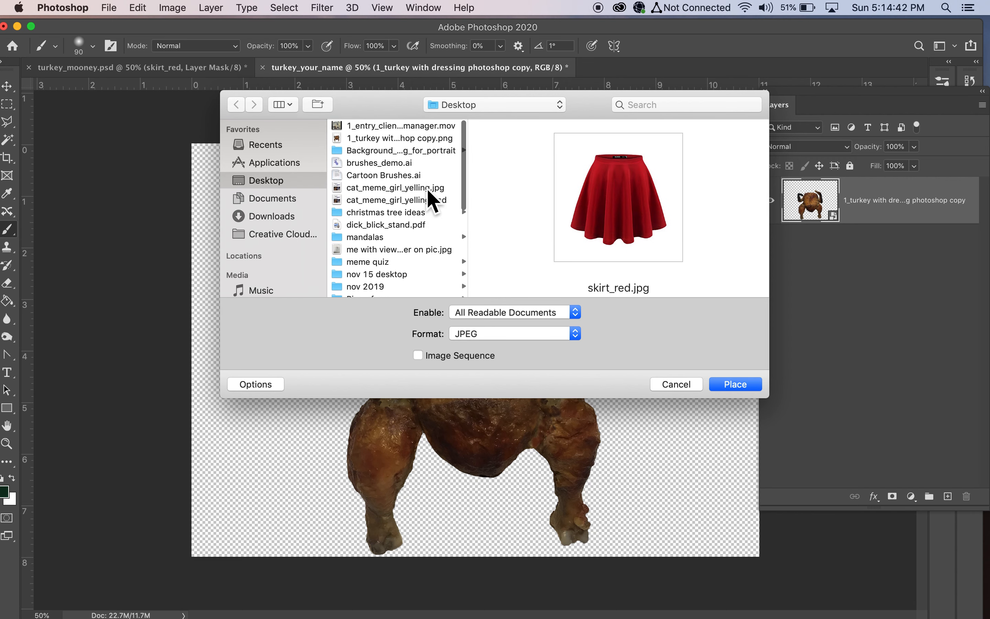
pyautogui.click(740, 387)
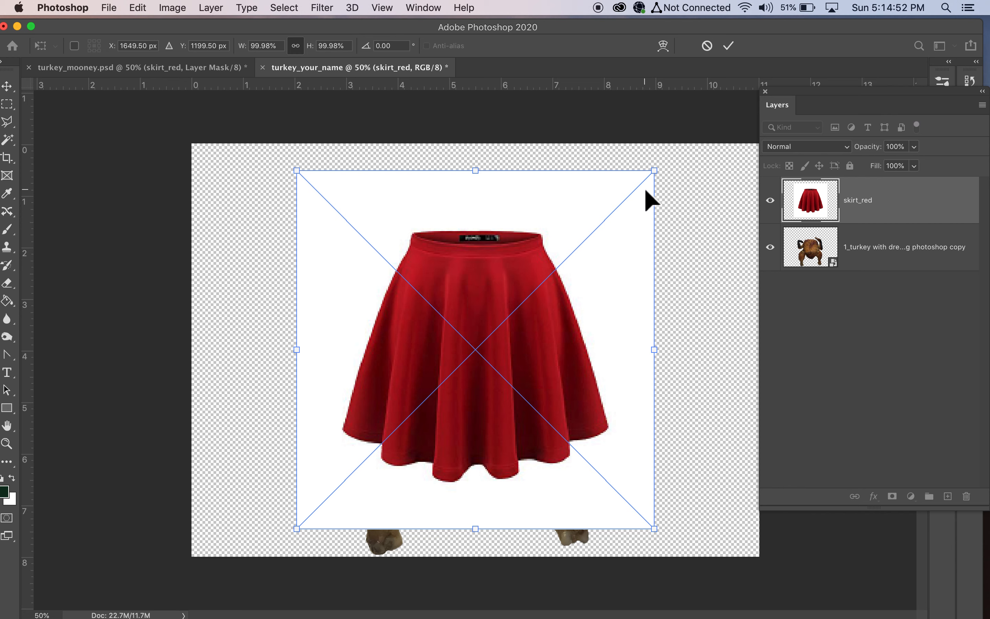
pyautogui.press('Return')
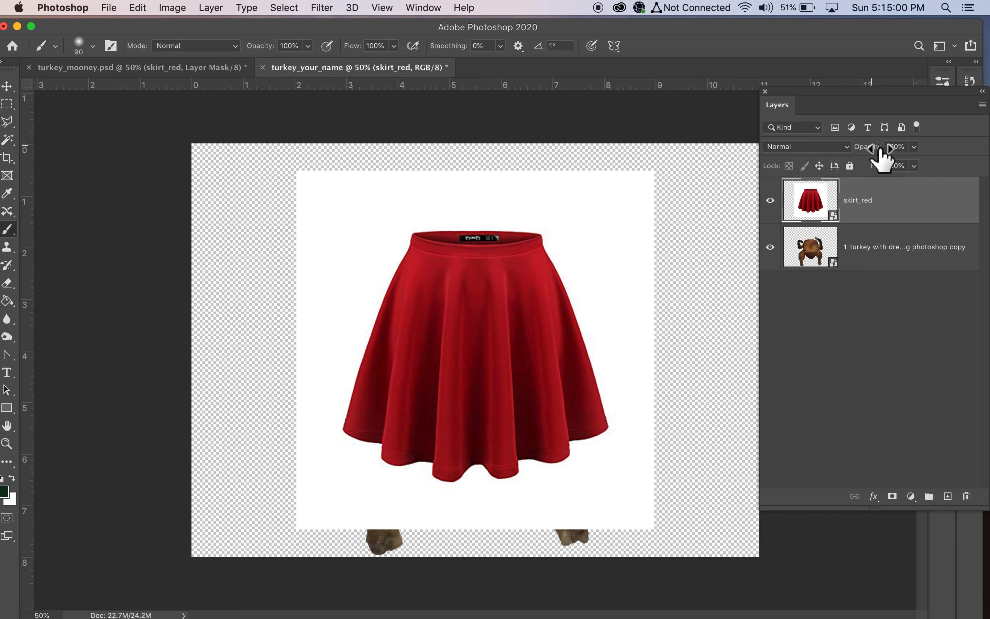
# Lower the skirt_red layer's opacity to 49% and move the skirt down with Free Transform so its waistband crosses the turkey's middle.
pyautogui.moveTo(872, 150); pyautogui.dragTo(841, 158)
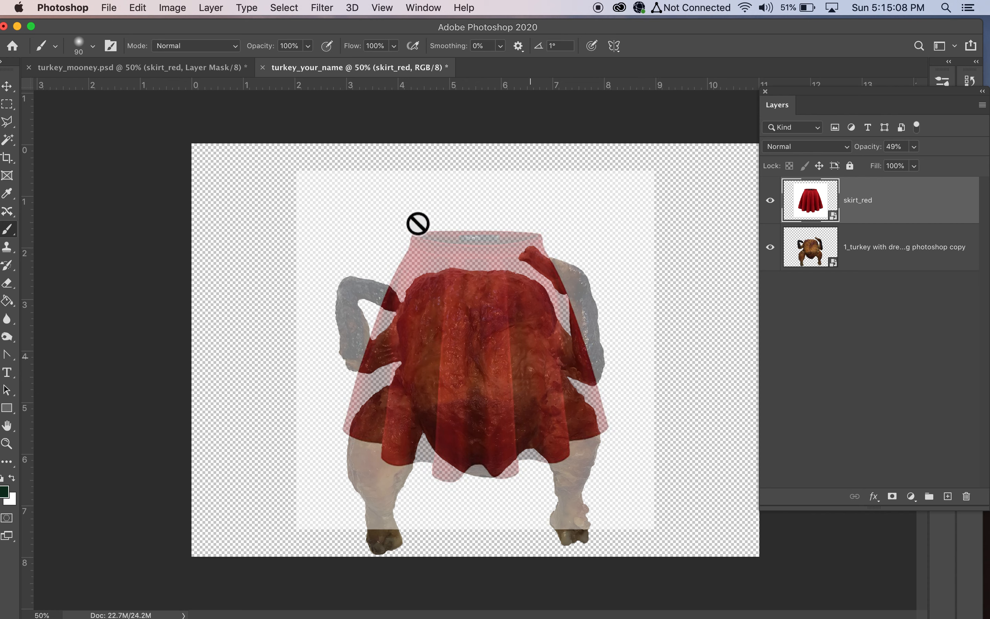
pyautogui.press('super+t')
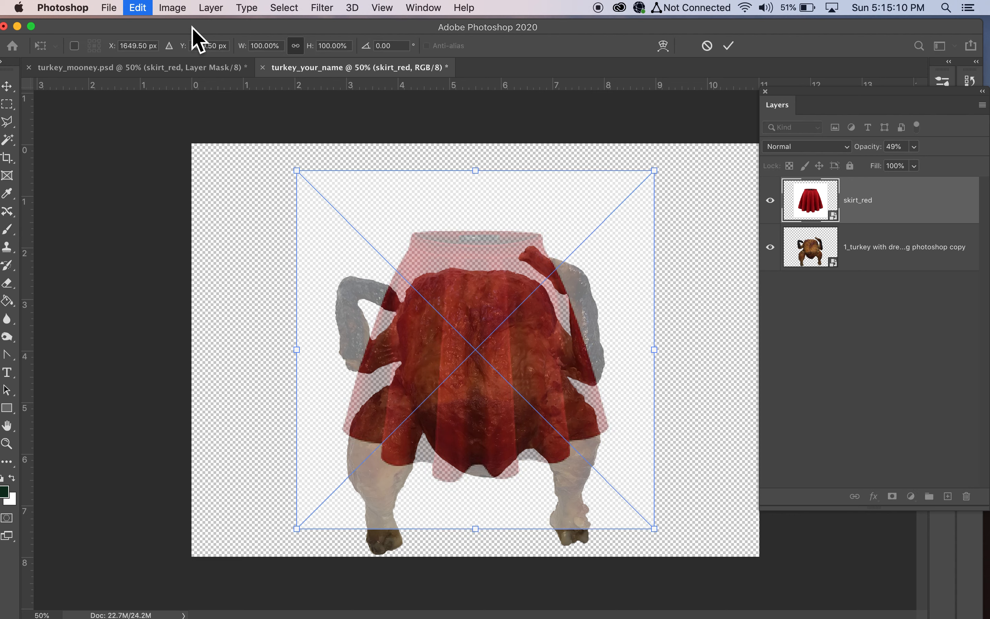
pyautogui.click(172, 8)
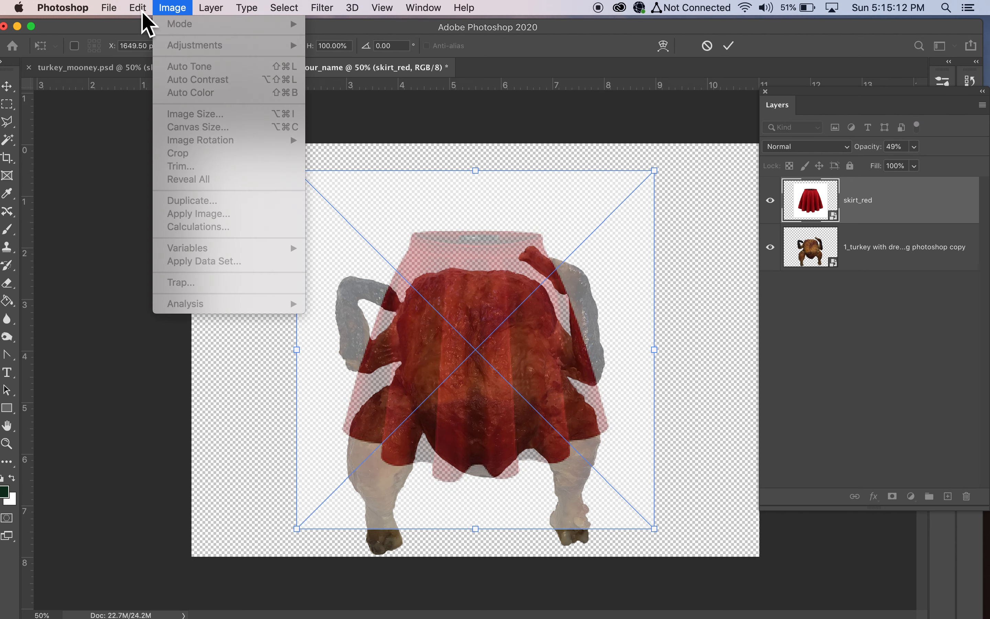
pyautogui.moveTo(134, 14)
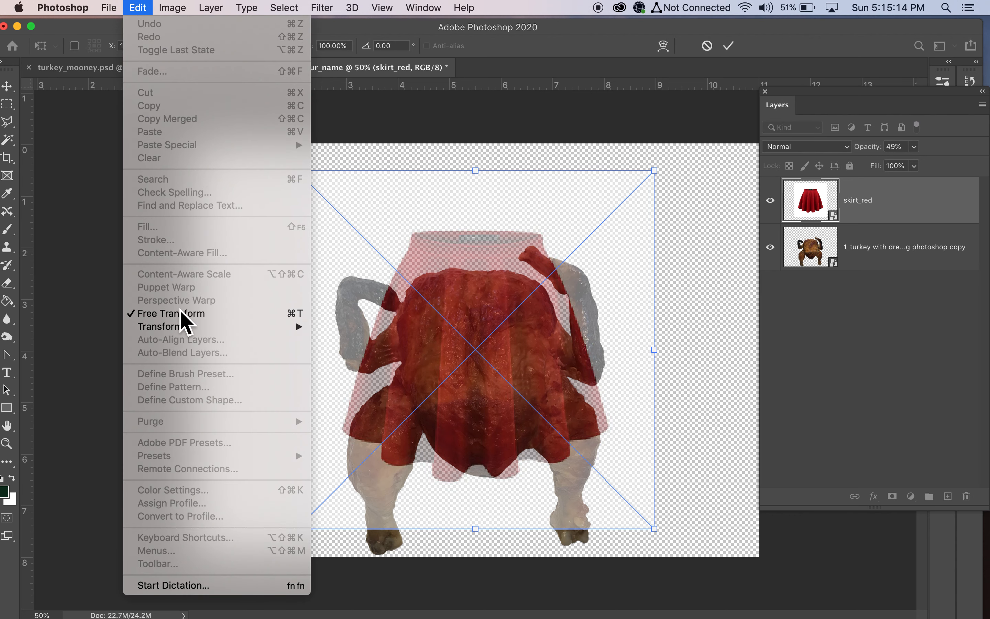
pyautogui.moveTo(179, 330)
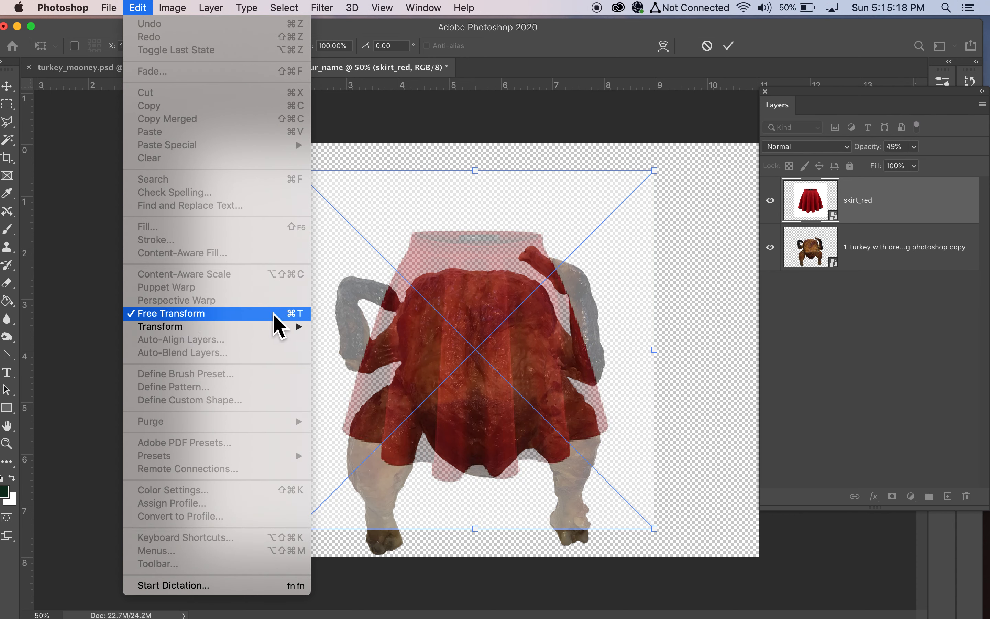
pyautogui.click(714, 360)
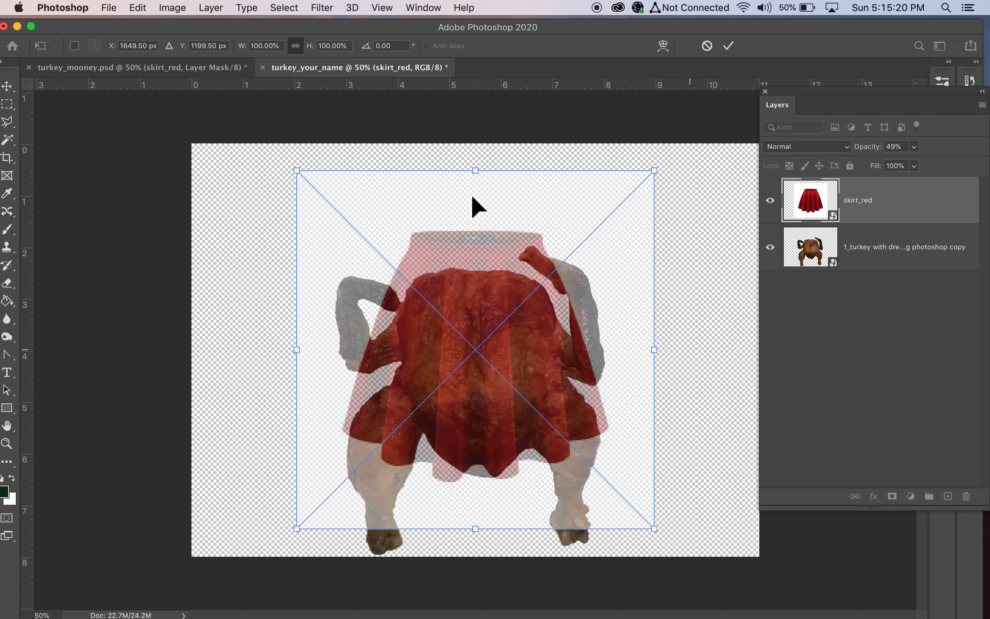
pyautogui.moveTo(489, 236); pyautogui.dragTo(508, 384)
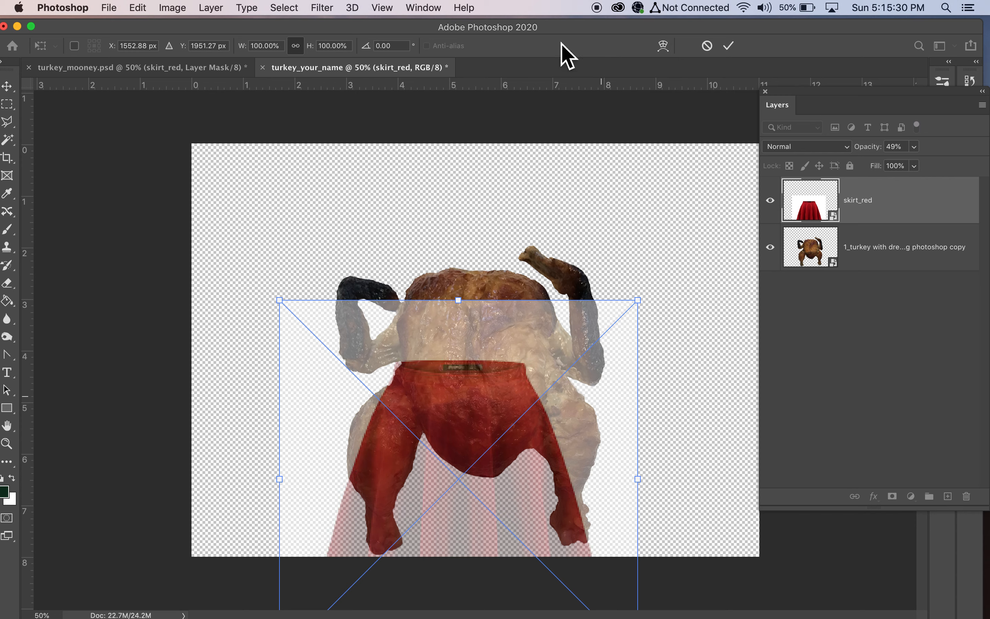
# Widen the skirt to about 144% of its original width and shift it so the waistband covers the turkey's hips.
pyautogui.moveTo(650, 489); pyautogui.dragTo(732, 481)
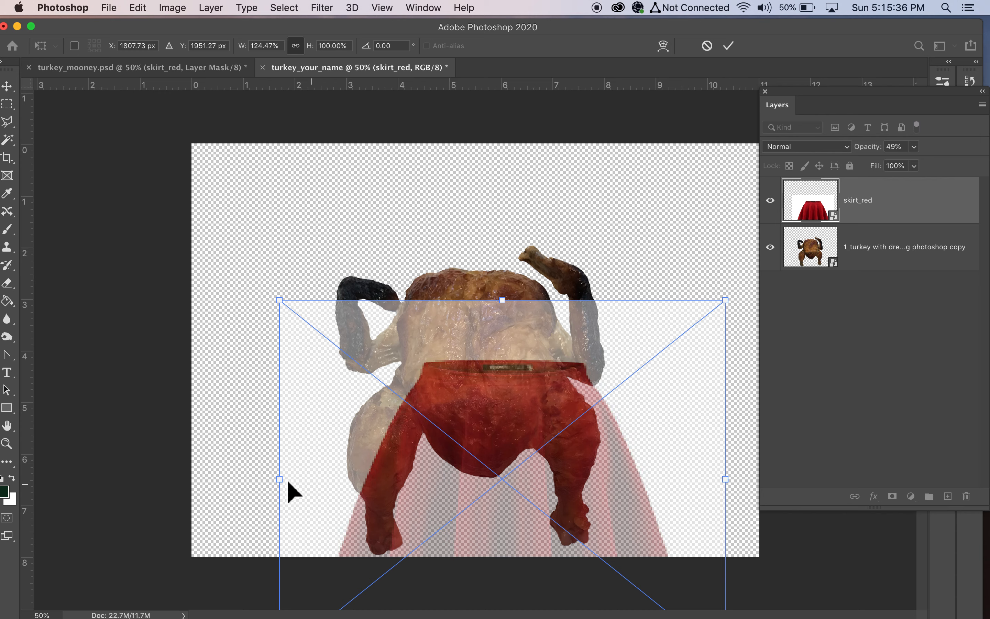
pyautogui.moveTo(288, 488); pyautogui.dragTo(220, 490)
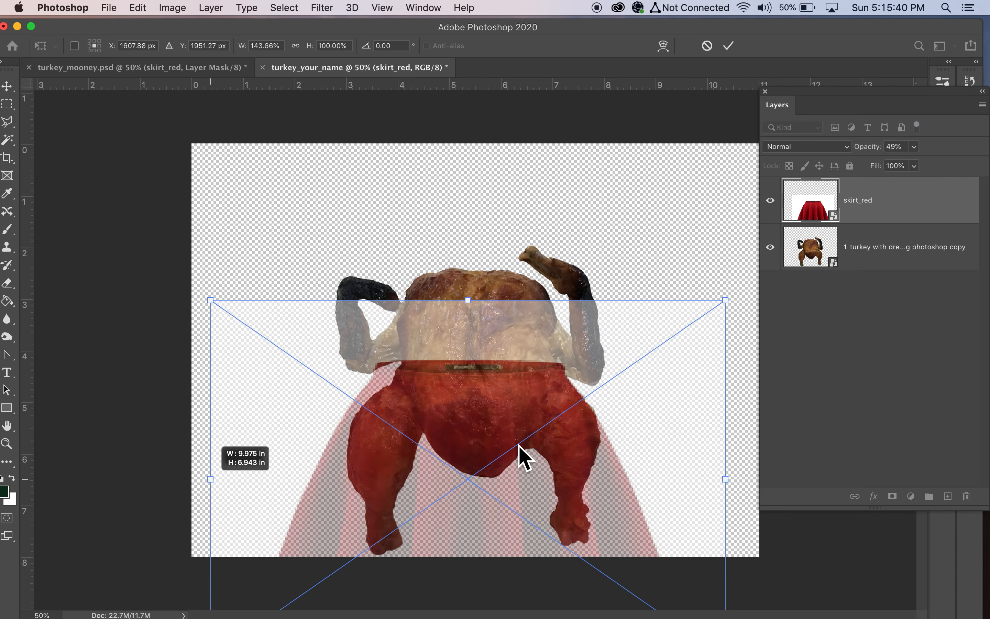
pyautogui.moveTo(484, 421)
pyautogui.mouseDown()
pyautogui.moveTo(508, 426)
pyautogui.moveTo(500, 431)
pyautogui.mouseUp()
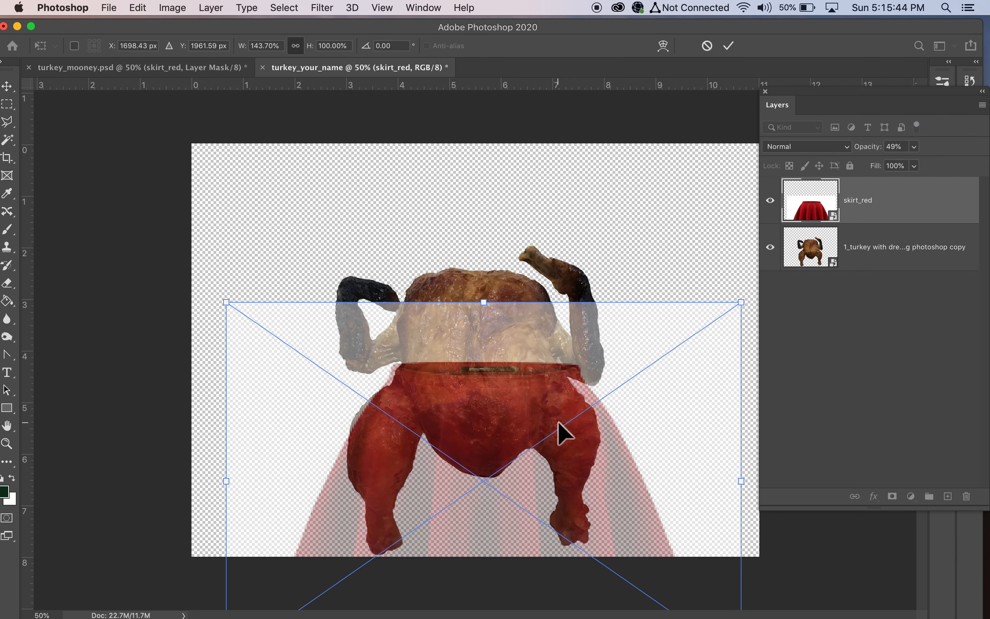
# Shorten the skirt to about 54% height, move it down to the turkey's waist so the feet show, and commit the transform.
pyautogui.press('super+minus')
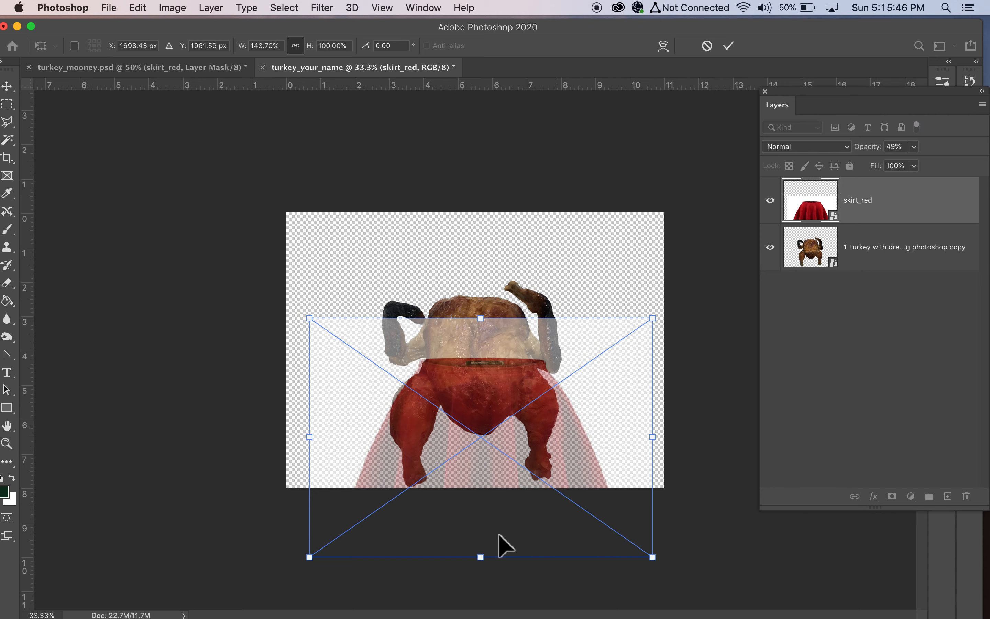
pyautogui.moveTo(482, 557); pyautogui.dragTo(482, 447)
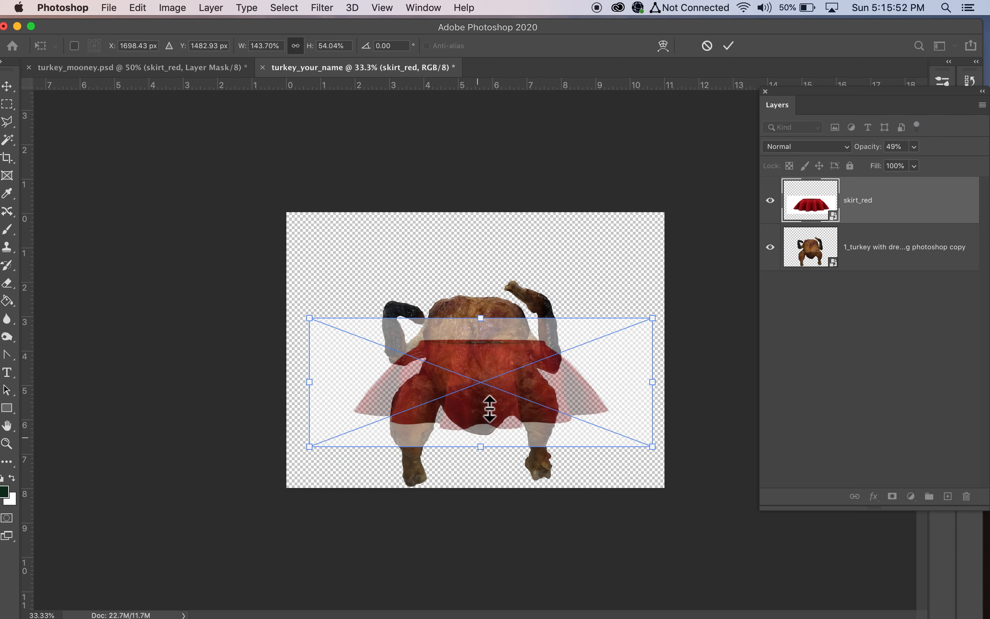
pyautogui.moveTo(481, 361); pyautogui.dragTo(480, 396)
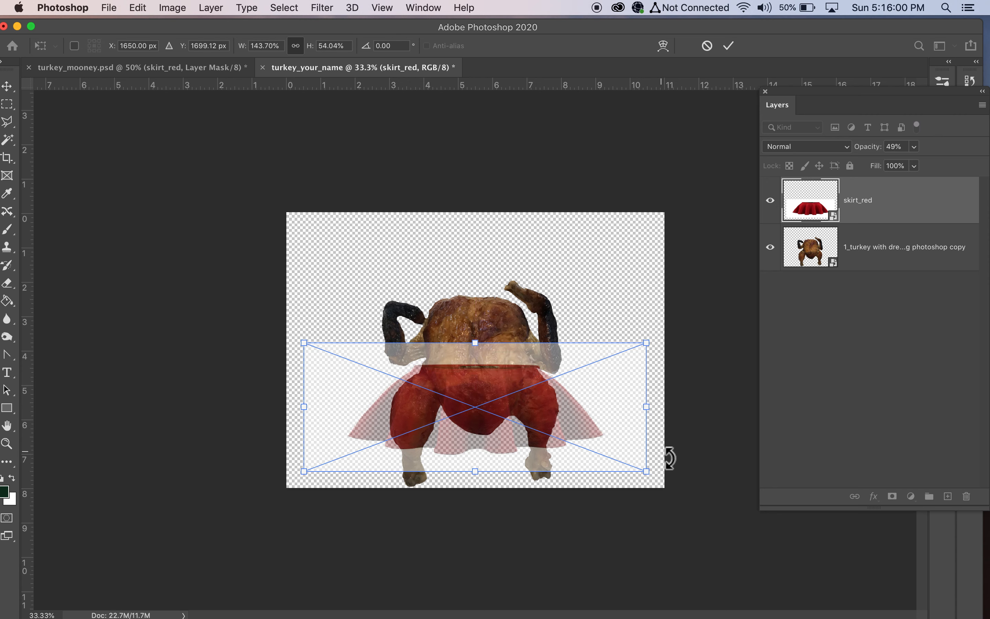
pyautogui.press('Return')
# Restore the skirt_red layer's opacity to 100%.
pyautogui.press('b')
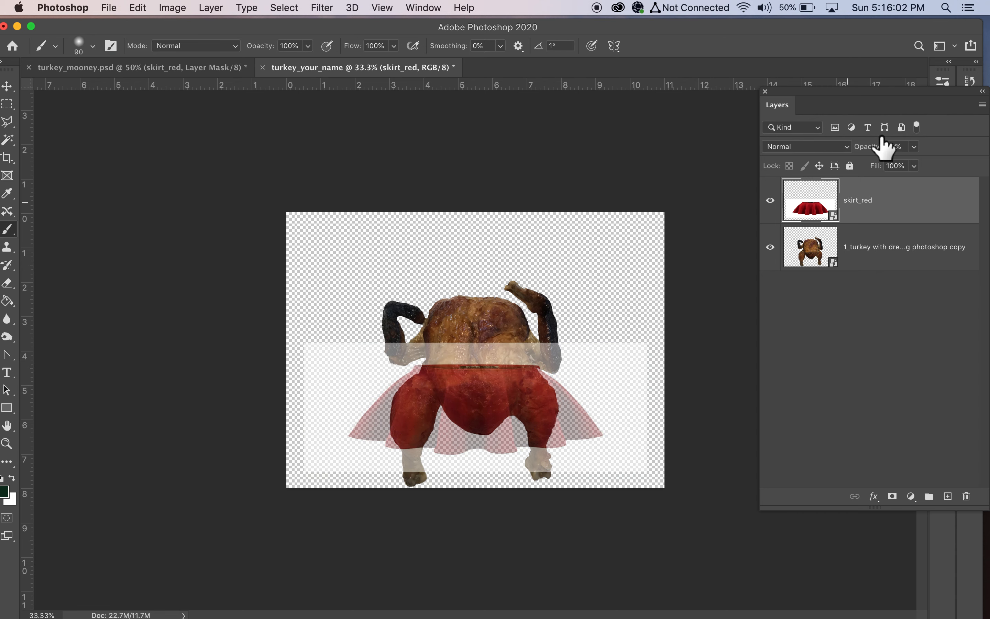
pyautogui.click(864, 146)
pyautogui.moveTo(870, 148); pyautogui.dragTo(960, 146)
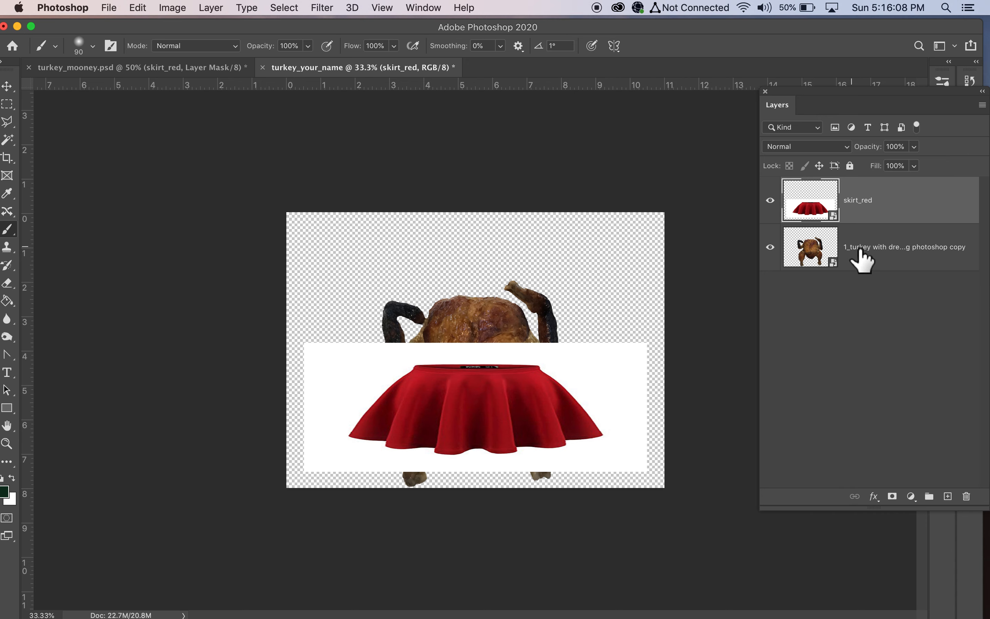
pyautogui.press('super+equal')
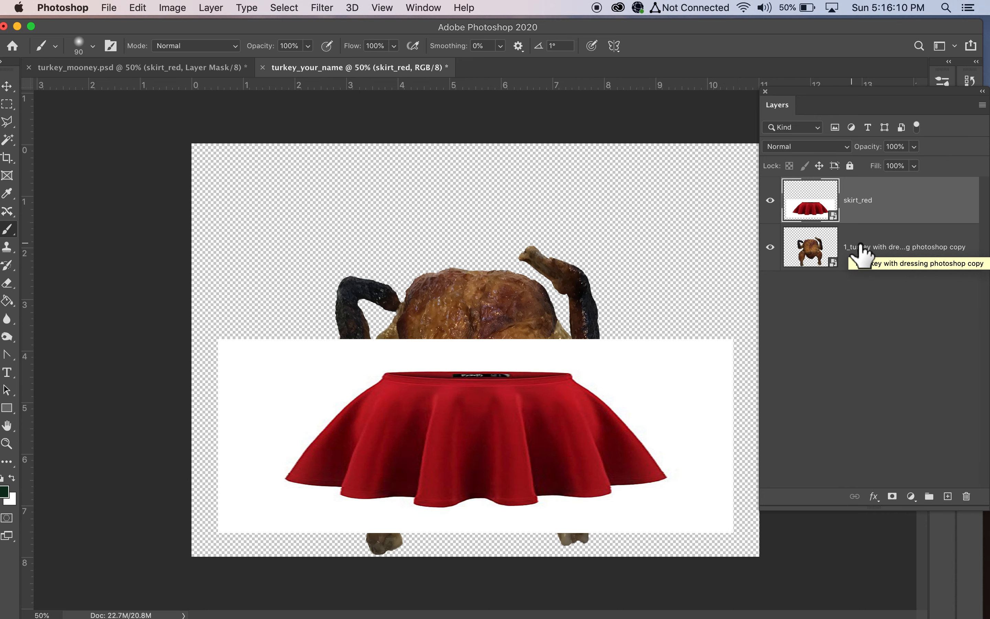
# Rasterize both the skirt_red layer and the turkey layer.
pyautogui.rightClick(837, 217)
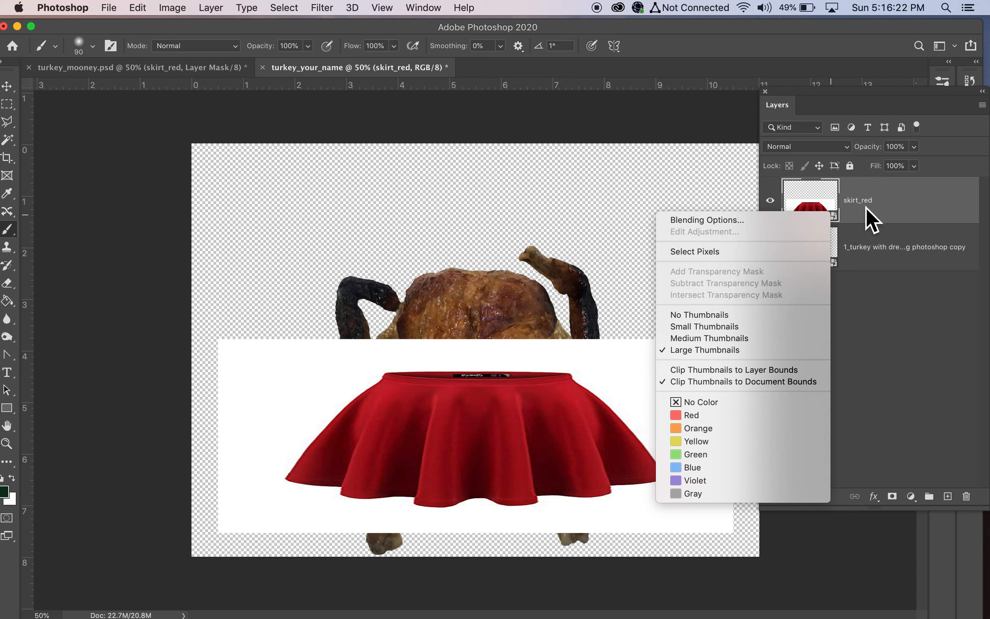
pyautogui.click(899, 217)
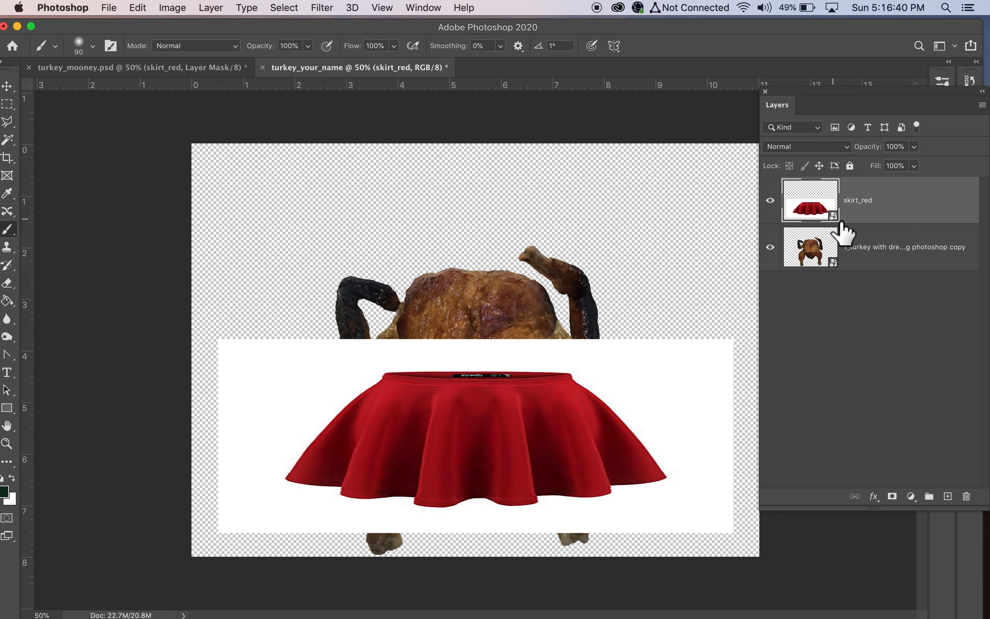
pyautogui.rightClick(953, 206)
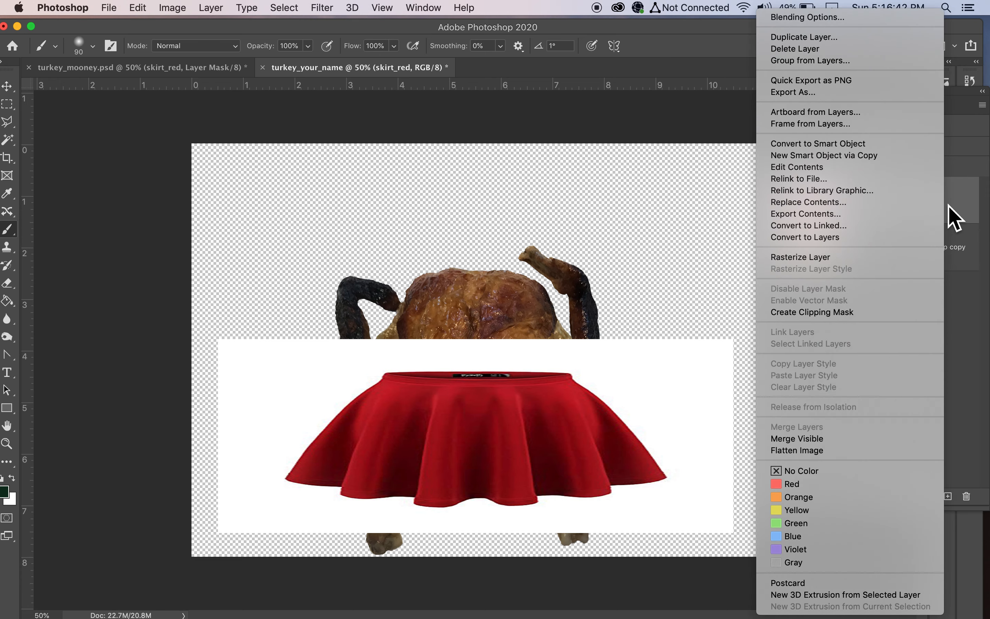
pyautogui.click(920, 257)
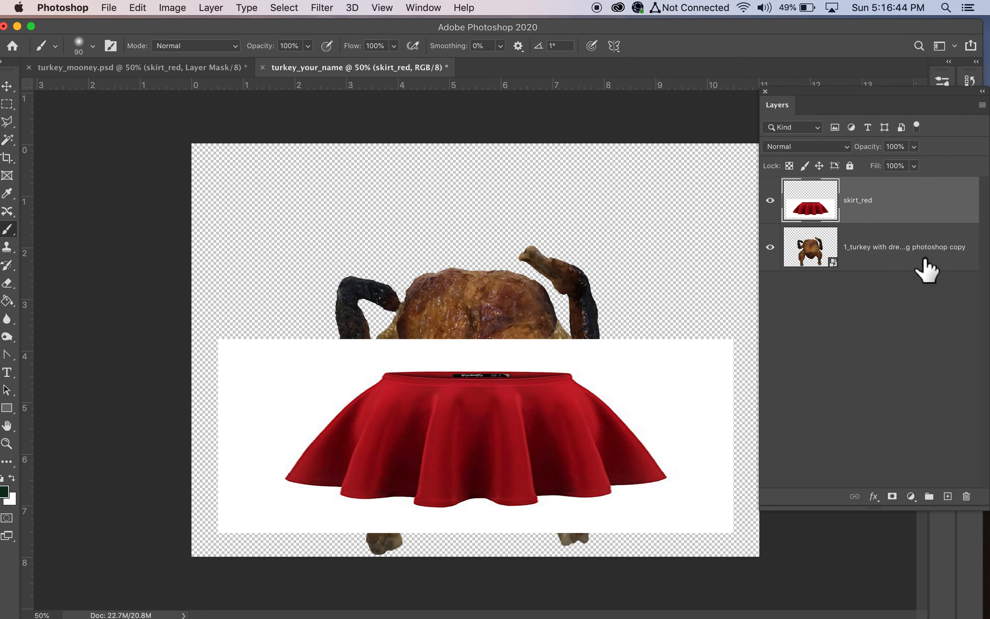
pyautogui.click(927, 256)
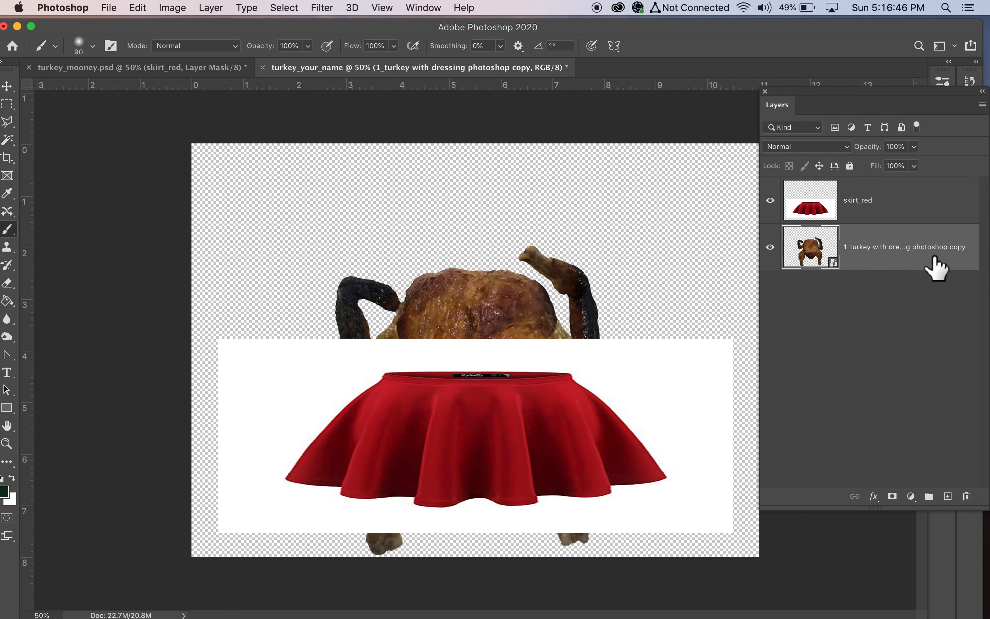
pyautogui.rightClick(933, 258)
pyautogui.click(855, 258)
# Select the white background around the skirt on the skirt_red layer with the Magic Wand at tolerance 43.
pyautogui.click(873, 210)
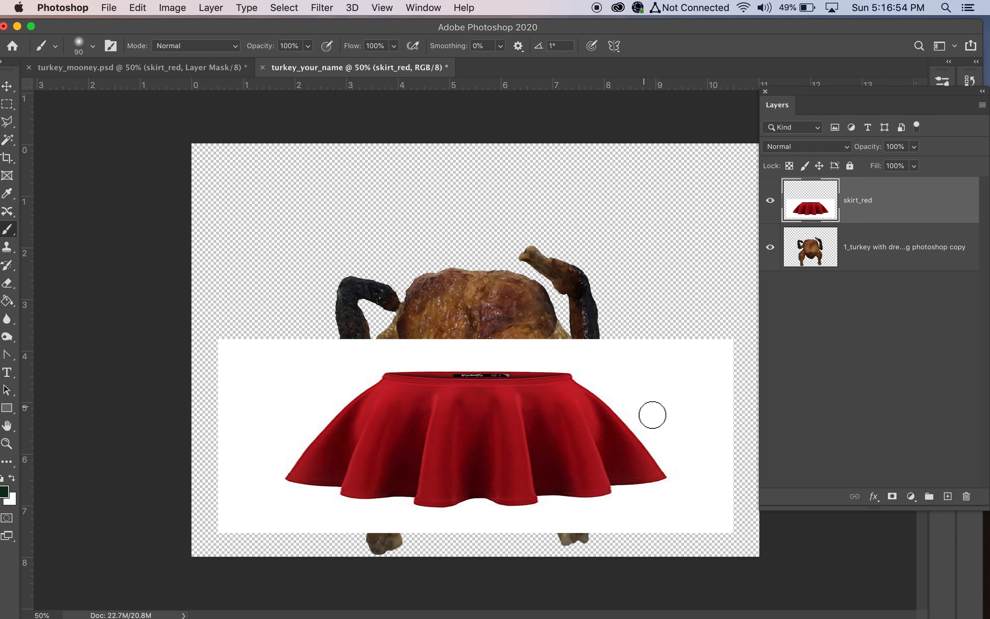
pyautogui.moveTo(560, 28); pyautogui.dragTo(605, 29)
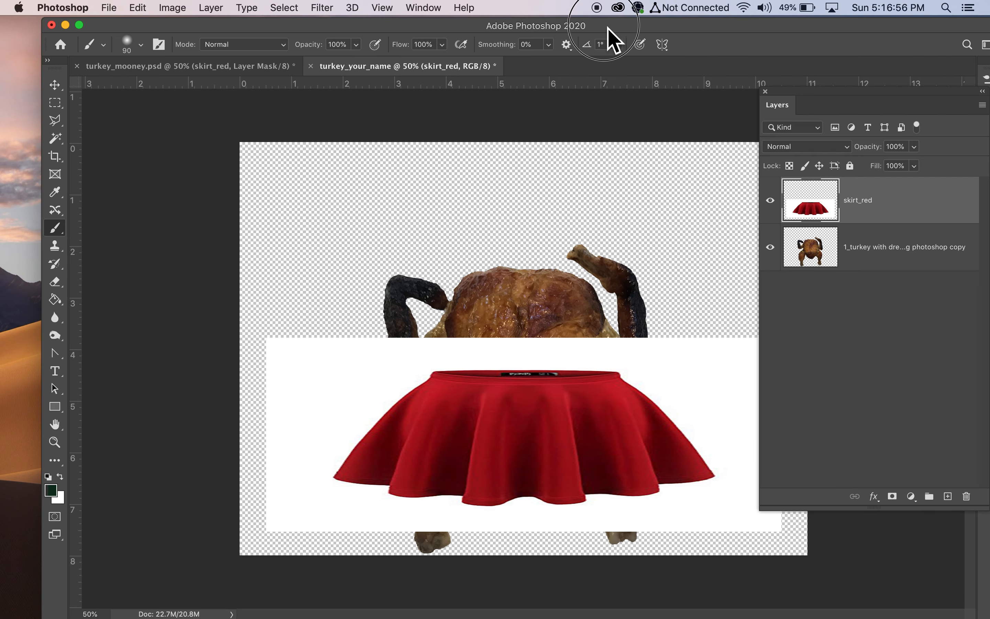
pyautogui.moveTo(62, 149); pyautogui.dragTo(96, 174)
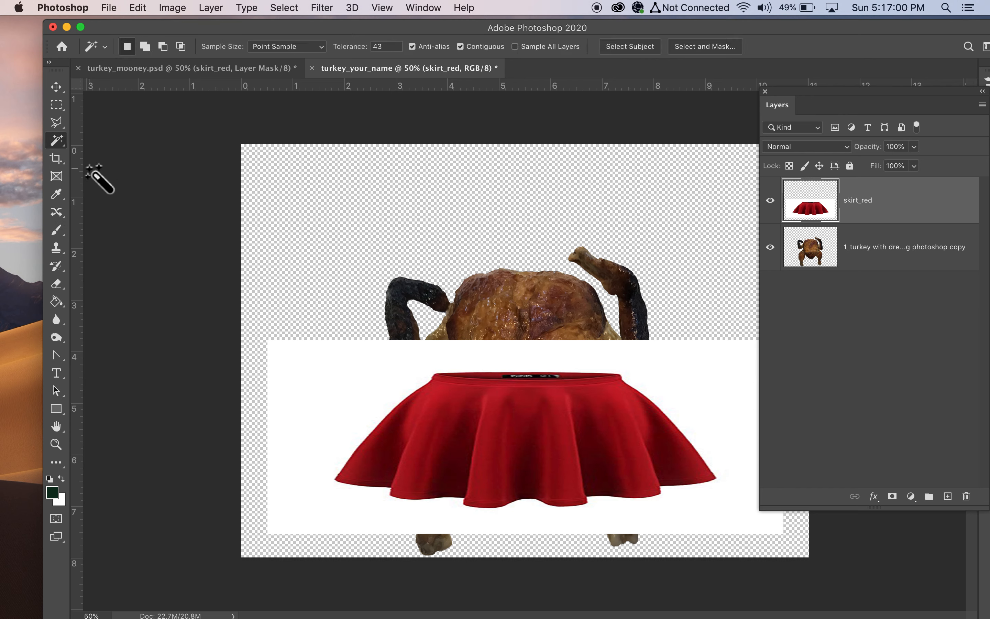
pyautogui.click(355, 397)
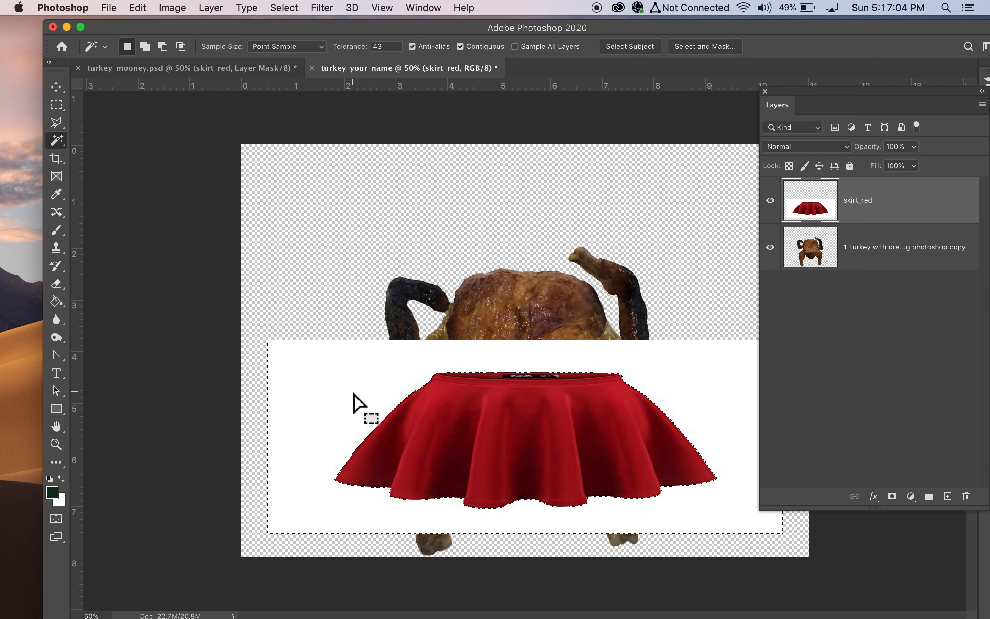
# Try deleting the selected white background and deselecting, and undo back to the intact background with its selection active.
pyautogui.press('Delete')
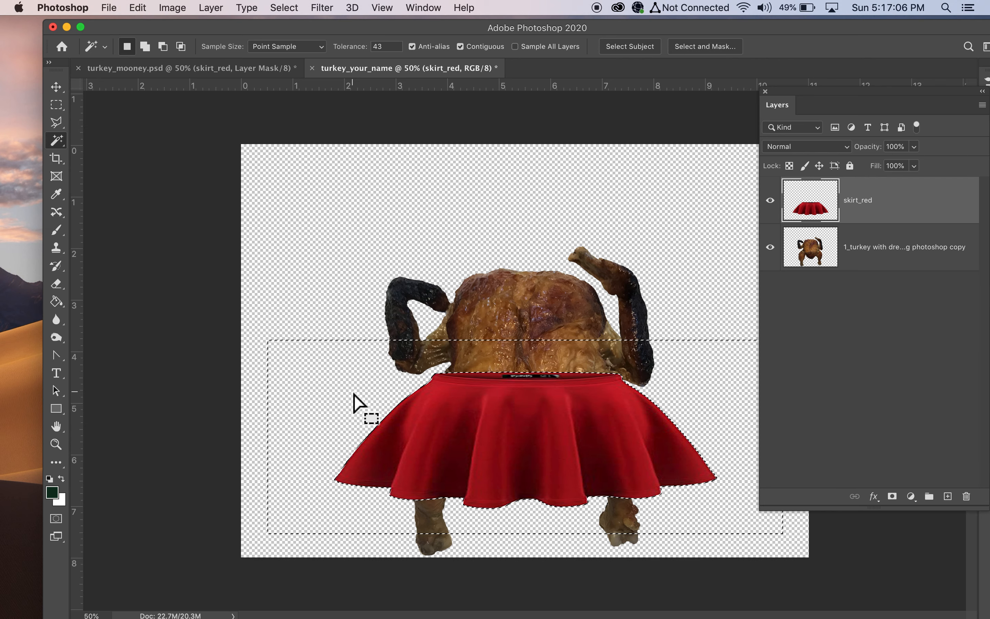
pyautogui.press('super+d')
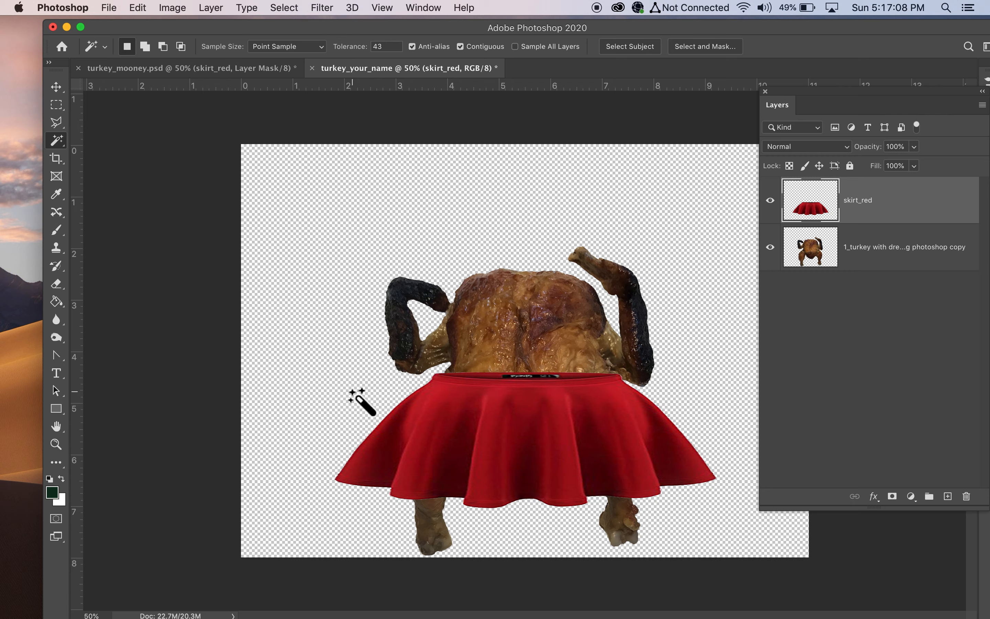
pyautogui.press('super+z')
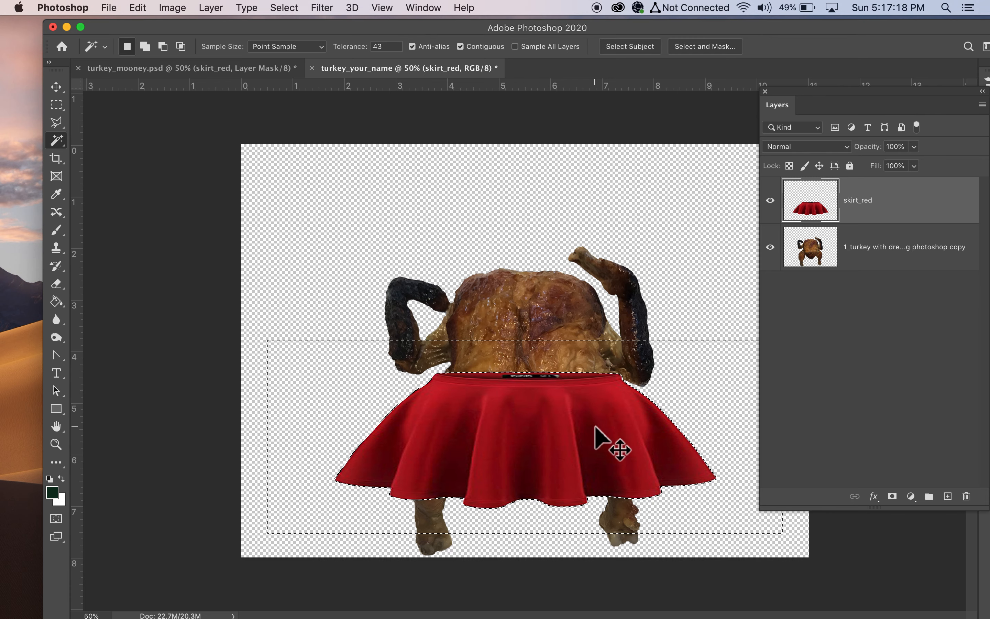
pyautogui.press('super+d')
pyautogui.press('super+minus')
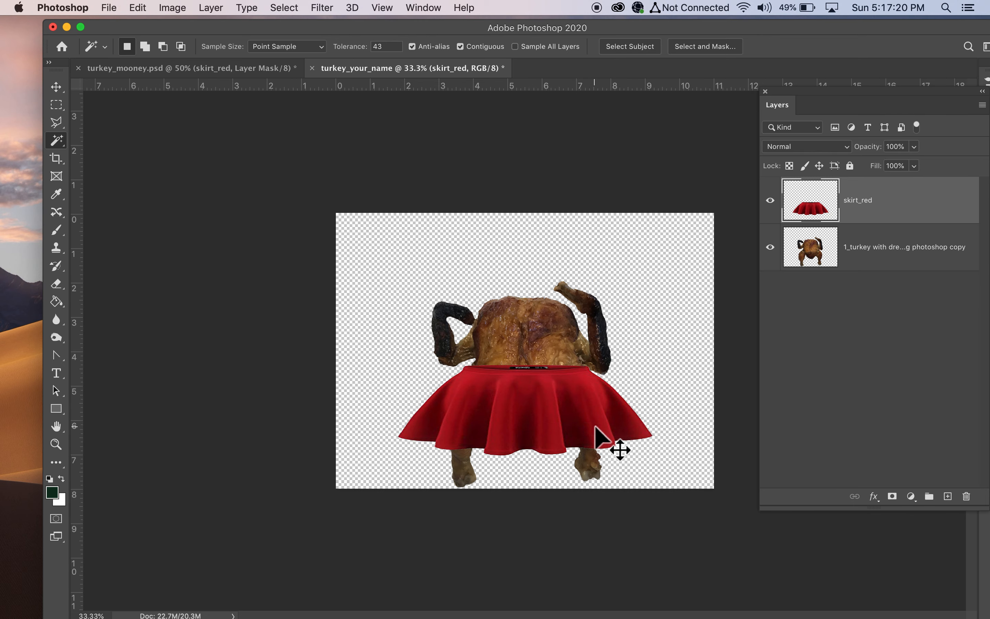
pyautogui.press('super+plus')
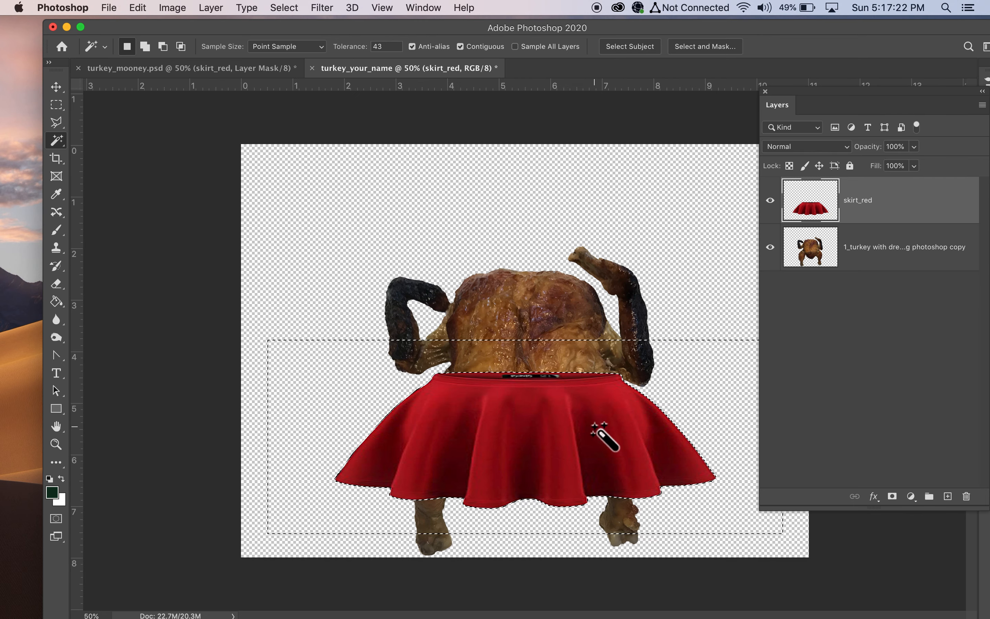
pyautogui.press('super+BackSpace')
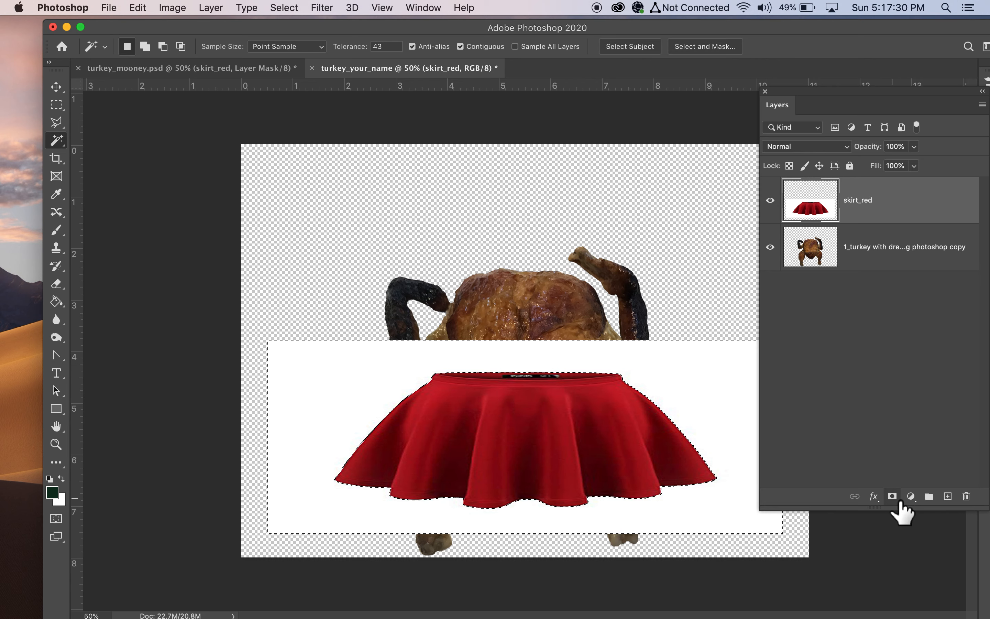
# Add a layer mask to skirt_red from the selection and invert the mask to hide the white background instead of the skirt.
pyautogui.click(893, 498)
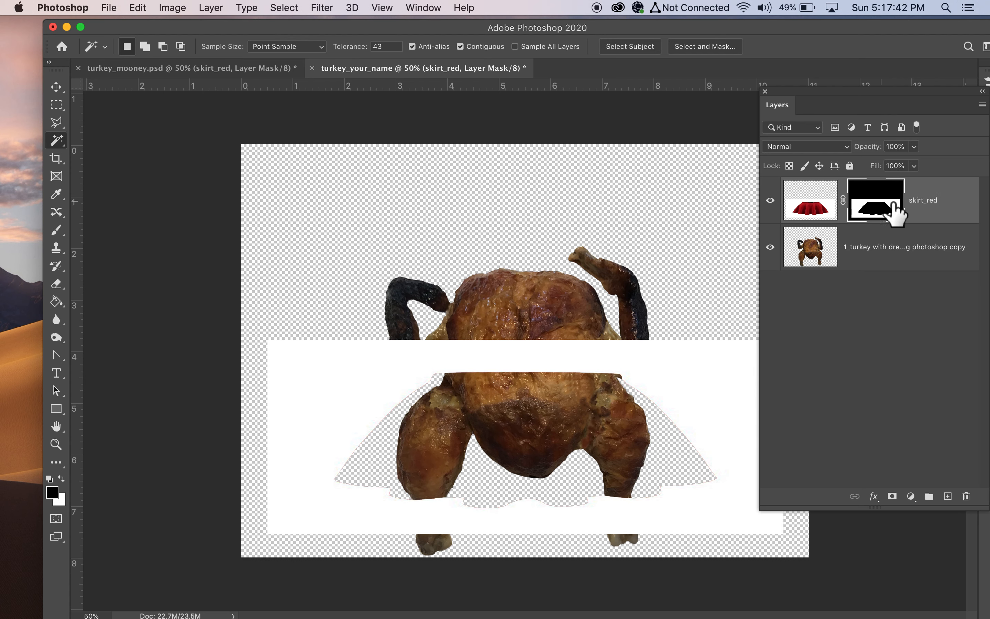
pyautogui.press('super+i')
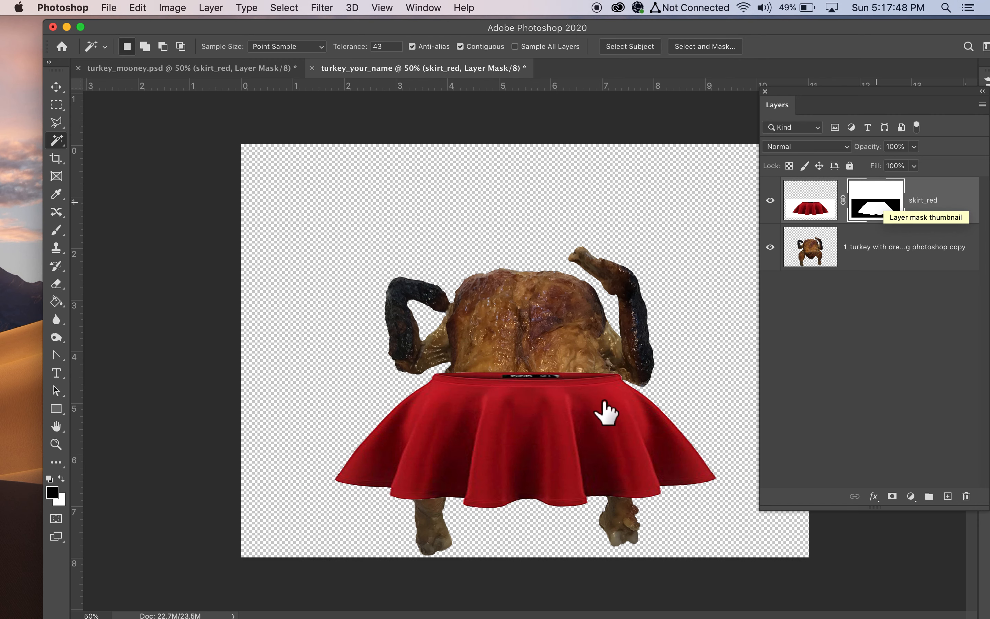
# Paint black on the skirt_red layer mask with a 90 px brush to hide the waistband's inner back edge and label.
pyautogui.press('super+equal')
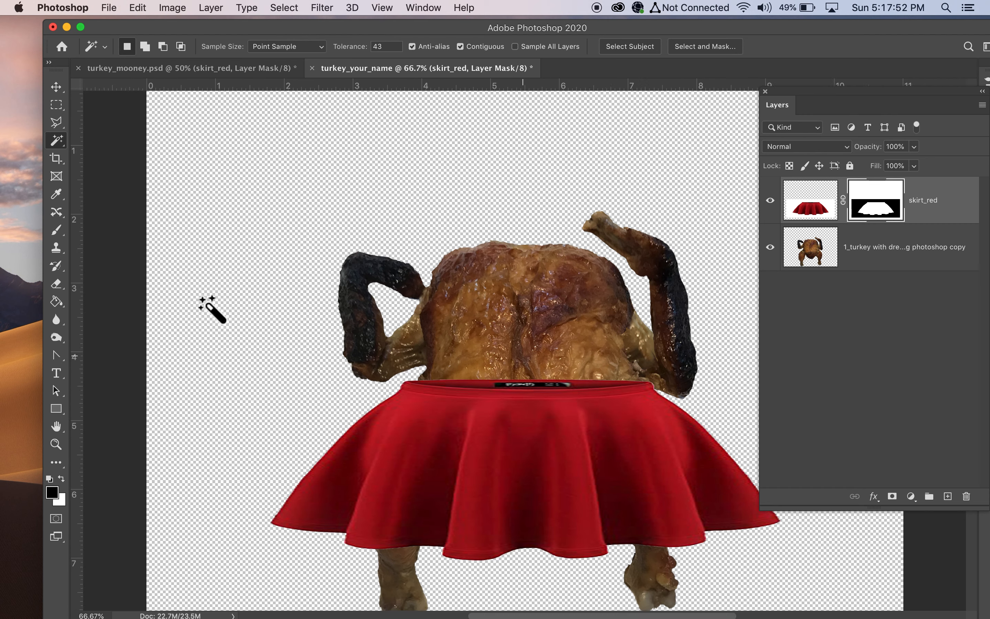
pyautogui.press('b')
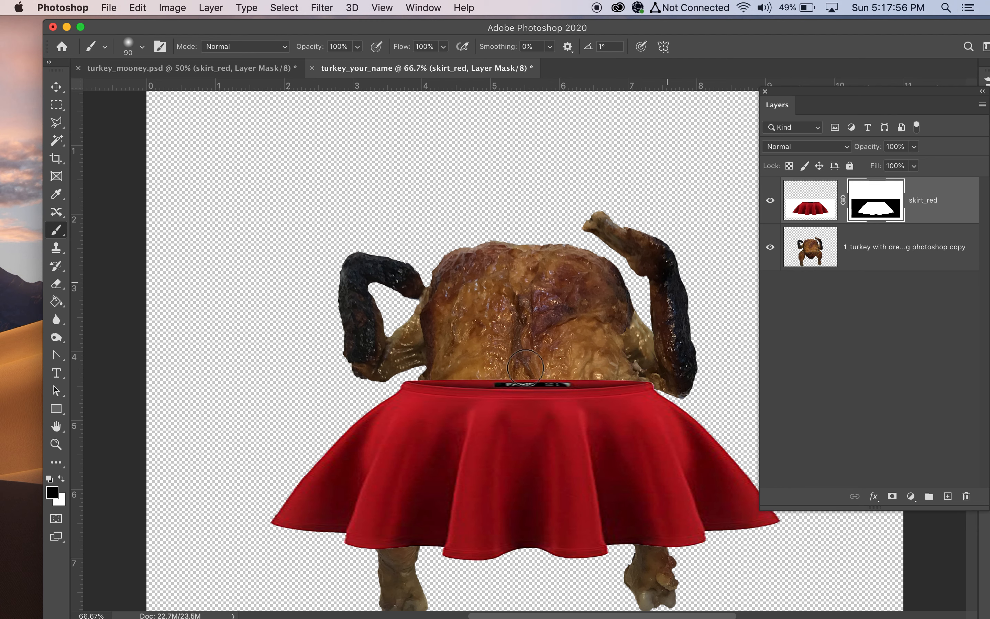
pyautogui.moveTo(556, 380)
pyautogui.mouseDown()
pyautogui.moveTo(520, 389)
pyautogui.moveTo(608, 379)
pyautogui.moveTo(616, 392)
pyautogui.moveTo(553, 398)
pyautogui.moveTo(533, 394)
pyautogui.moveTo(569, 393)
pyautogui.moveTo(428, 382)
pyautogui.moveTo(517, 388)
pyautogui.mouseUp()
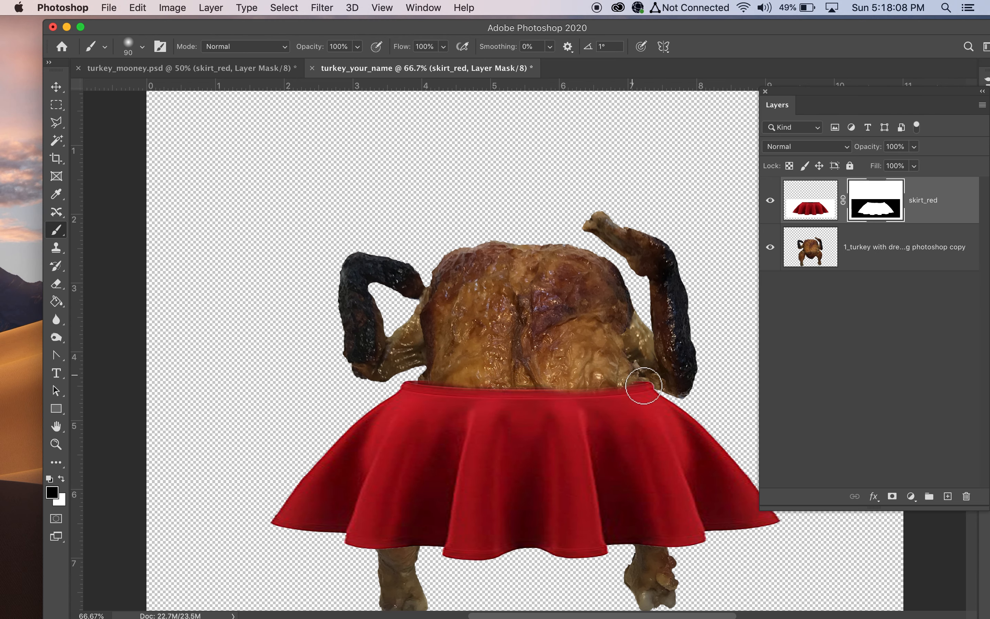
# Reduce the brush size to 25 px for fine mask work along the skirt's waistband.
pyautogui.press('super+minus')
pyautogui.press('super+equal')
pyautogui.press('super+equal')
pyautogui.press('super+equal')
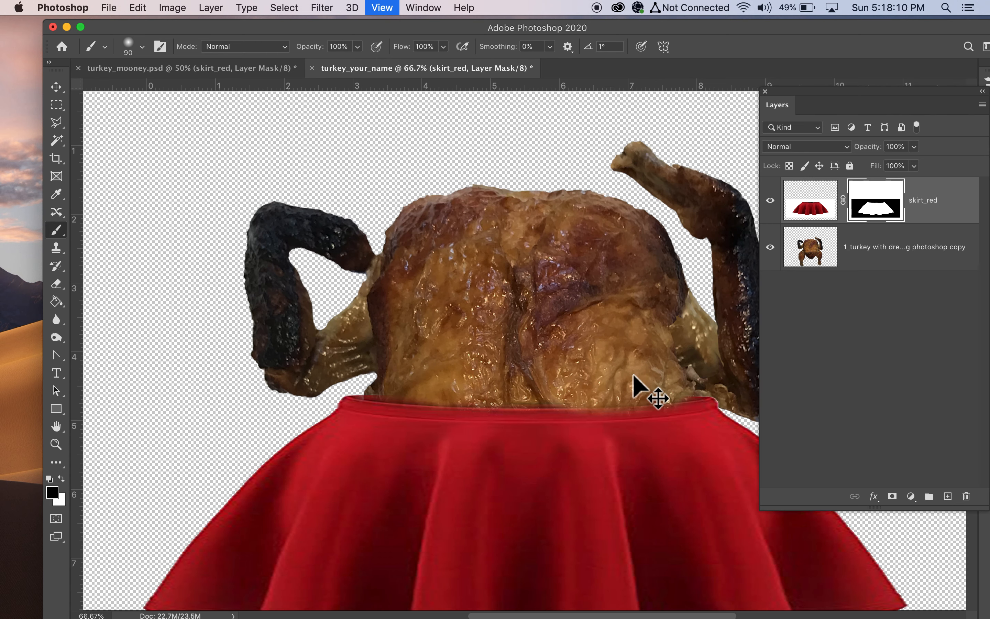
pyautogui.press('[')
pyautogui.press('[')
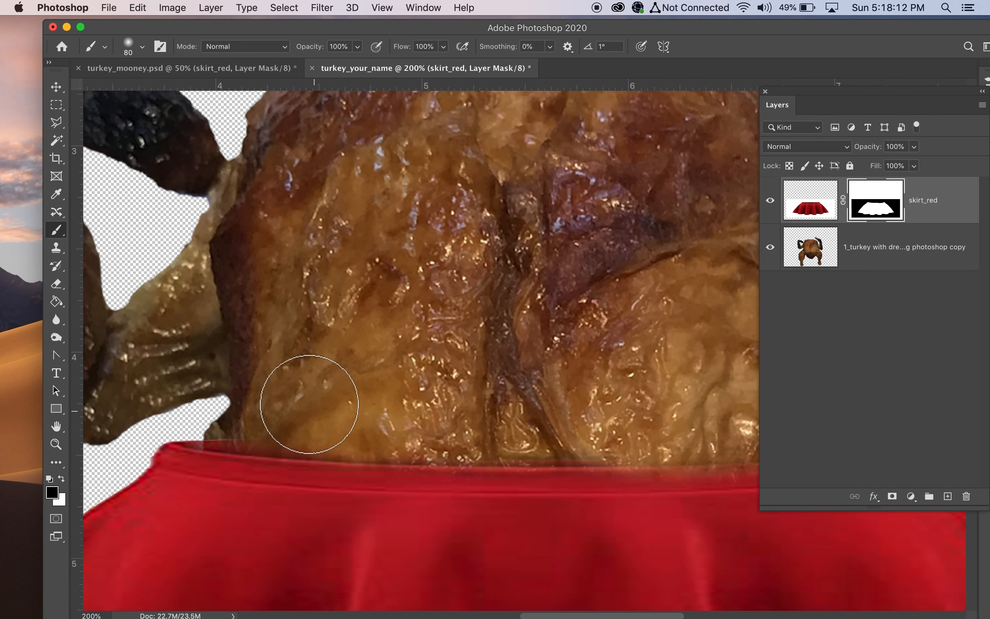
pyautogui.press('[')
pyautogui.press('[')
pyautogui.press('[')
pyautogui.press('[')
pyautogui.press('[')
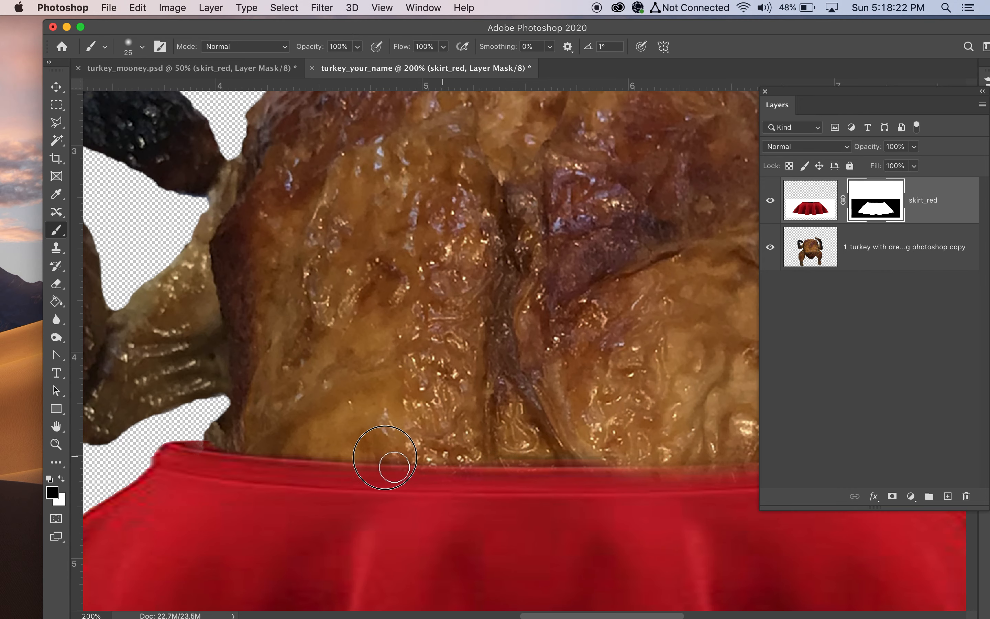
pyautogui.hscroll(5, 396, 467)
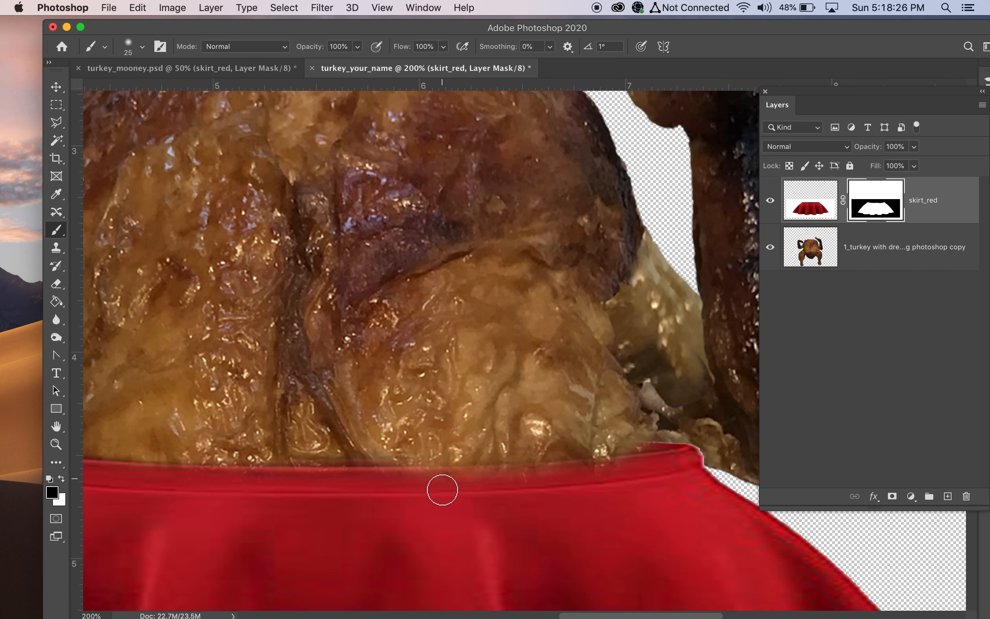
# Try painting white on the skirt mask along the waistband to bring back the hidden label area, and undo the stroke.
pyautogui.press('x')
pyautogui.moveTo(489, 481)
pyautogui.mouseDown()
pyautogui.moveTo(371, 483)
pyautogui.moveTo(541, 465)
pyautogui.moveTo(570, 473)
pyautogui.moveTo(413, 471)
pyautogui.moveTo(394, 459)
pyautogui.moveTo(412, 468)
pyautogui.mouseUp()
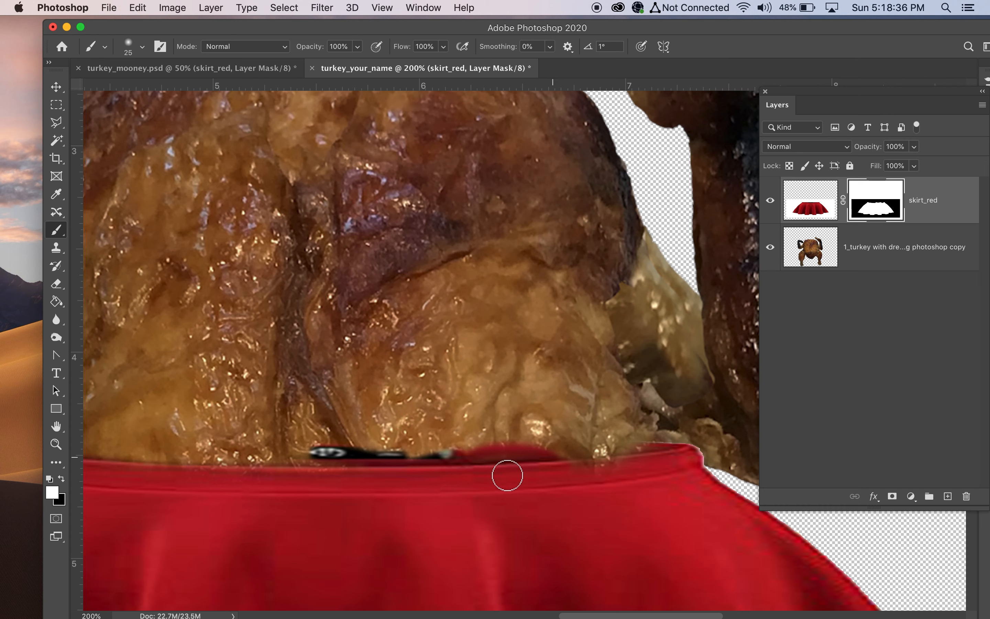
pyautogui.press('super+z')
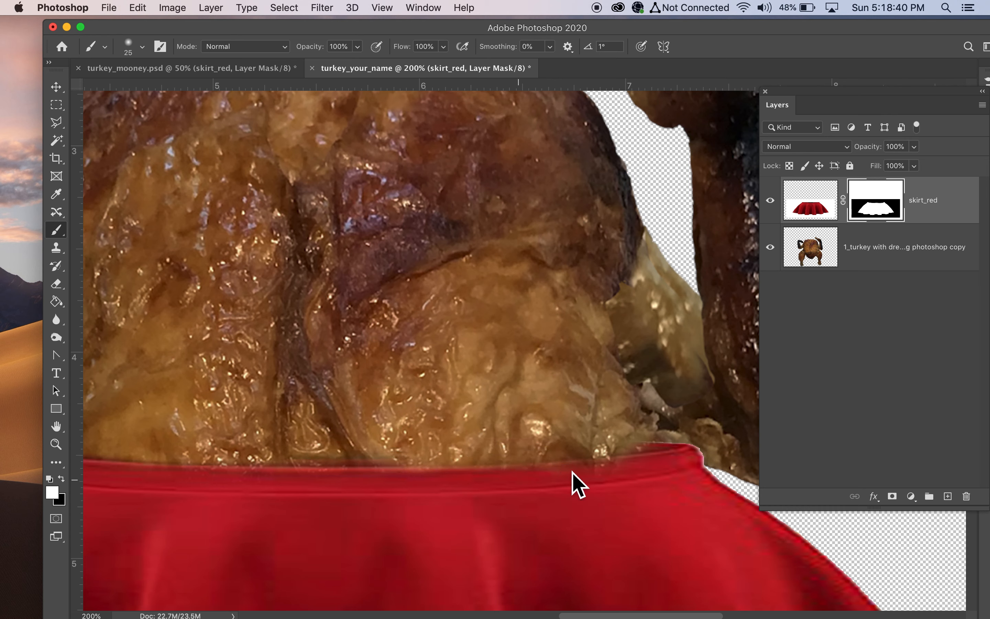
# Touch up the skirt_red mask along the waistband's right end, painting white and then black with the 25 px brush.
pyautogui.moveTo(636, 473)
pyautogui.mouseDown()
pyautogui.moveTo(575, 479)
pyautogui.moveTo(602, 476)
pyautogui.mouseUp()
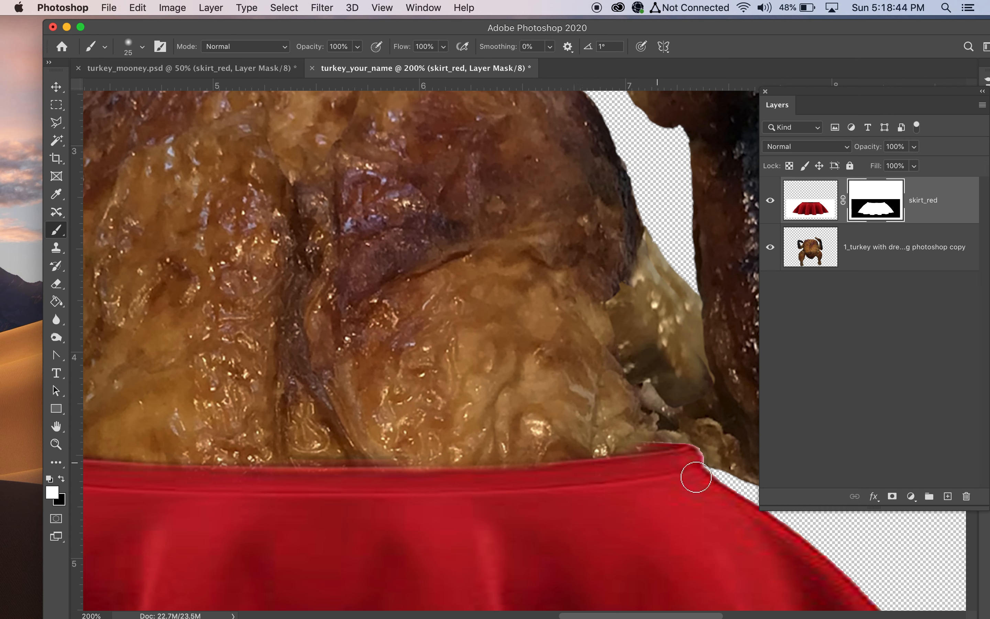
pyautogui.press('x')
pyautogui.moveTo(650, 453); pyautogui.dragTo(604, 461)
pyautogui.hscroll(-2, 646, 474)
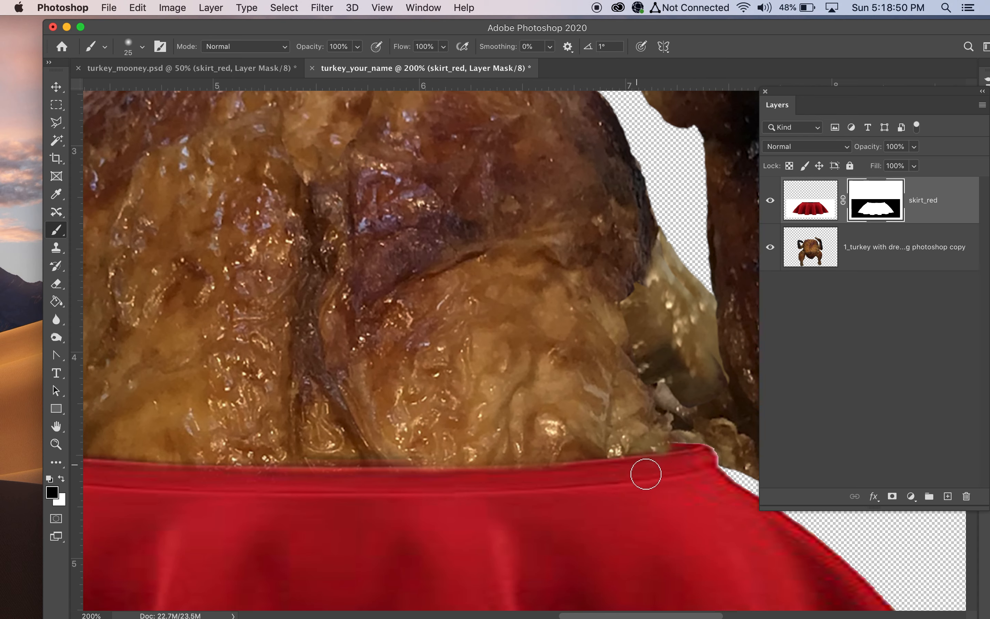
# Clean up the waistband's left end on the skirt_red mask with small 25 px brush dabs.
pyautogui.hscroll(-5, 646, 474)
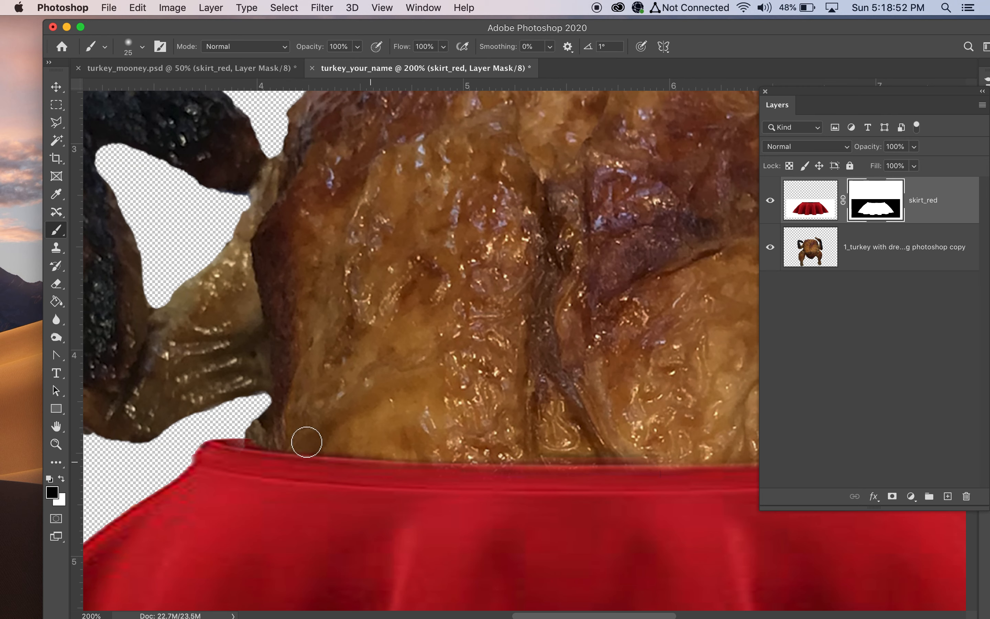
pyautogui.moveTo(258, 440)
pyautogui.mouseDown()
pyautogui.moveTo(249, 440)
pyautogui.moveTo(266, 443)
pyautogui.mouseUp()
pyautogui.click(238, 435)
pyautogui.click(244, 437)
pyautogui.press('super+minus')
pyautogui.press('super+minus')
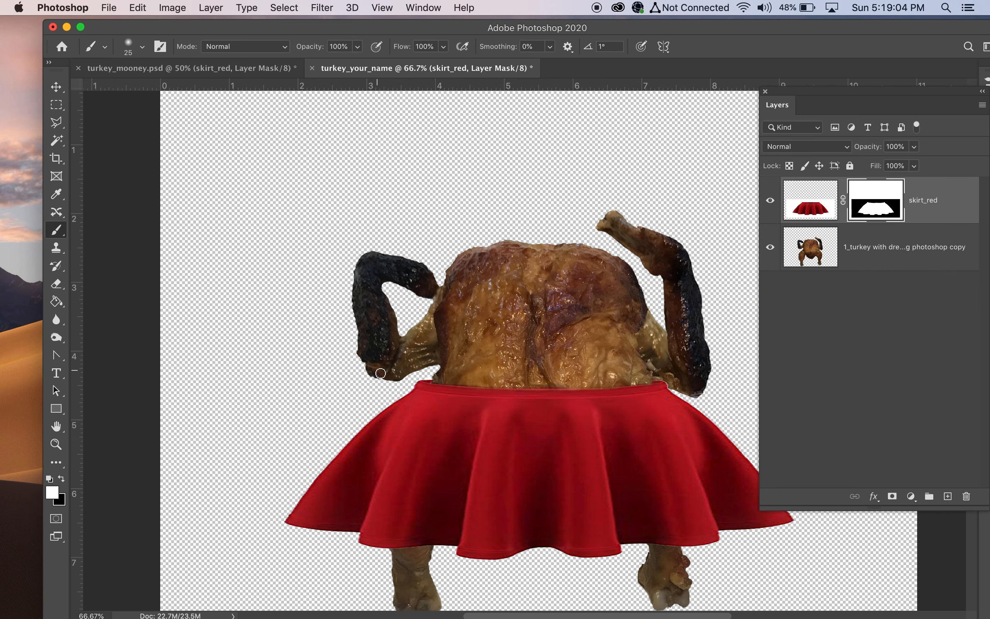
# Switch to turkey_mooney.psd, duplicate the turkey head layer Layer 1 copy, and move the duplicate to the top of the stack.
pyautogui.click(150, 68)
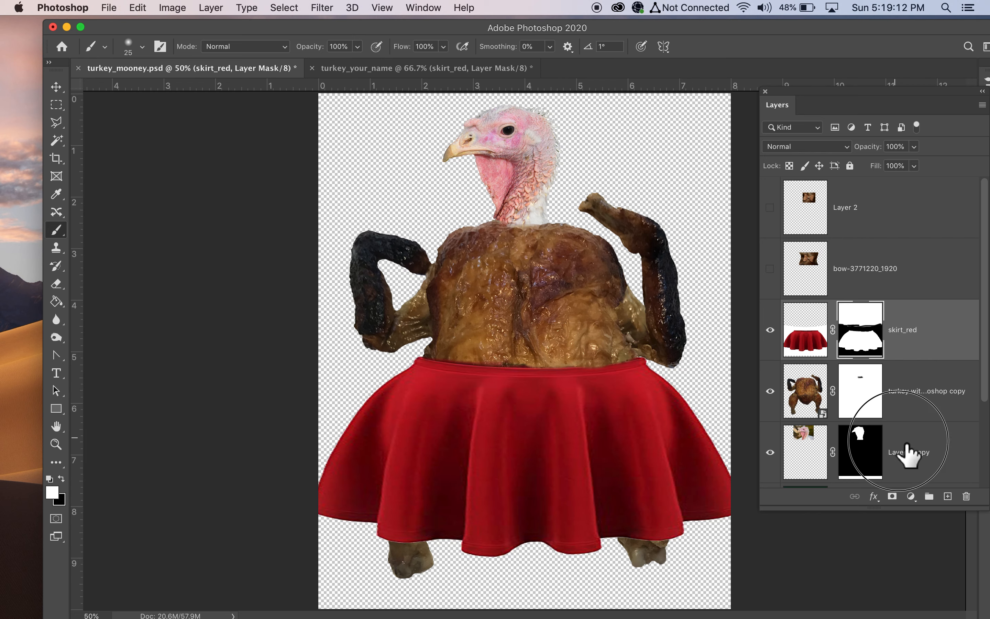
pyautogui.click(907, 453)
pyautogui.press('super+j')
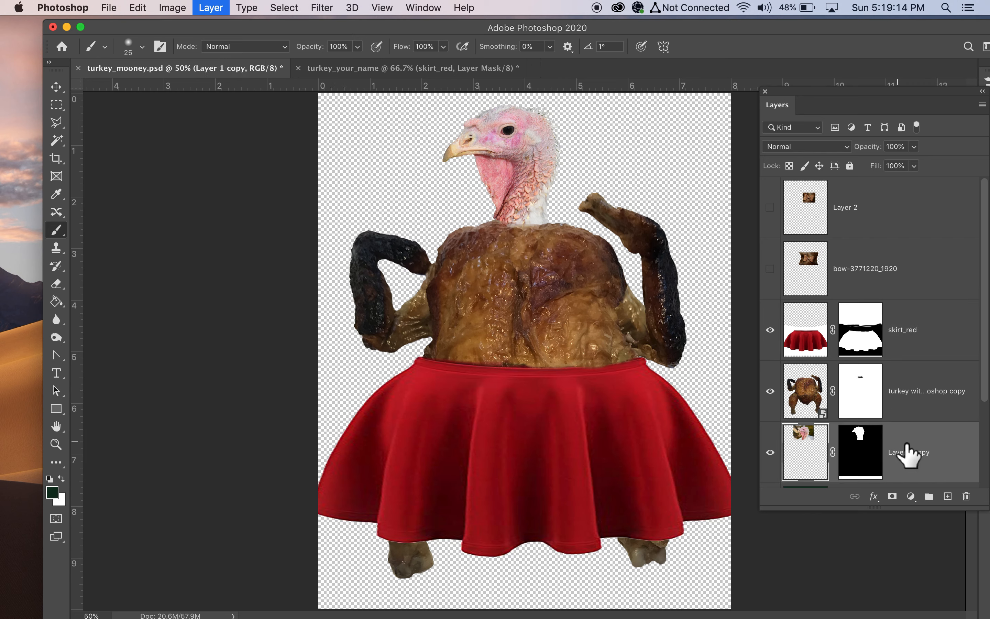
pyautogui.moveTo(908, 453); pyautogui.dragTo(886, 213)
# Delete the layer mask from Layer 1 copy 2 without applying it, restoring the full turkey head photo.
pyautogui.click(856, 220)
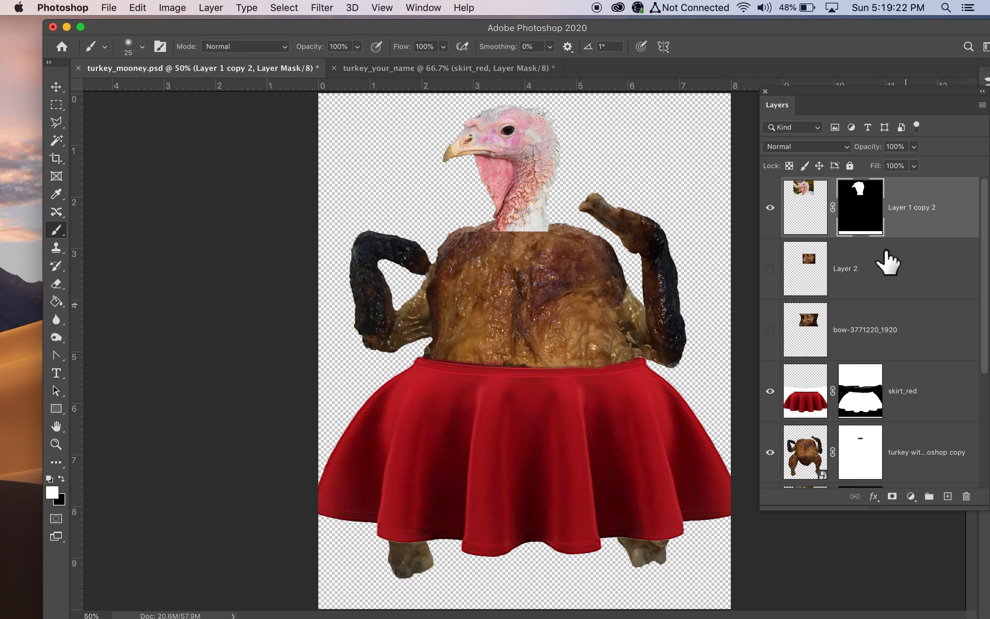
pyautogui.click(968, 497)
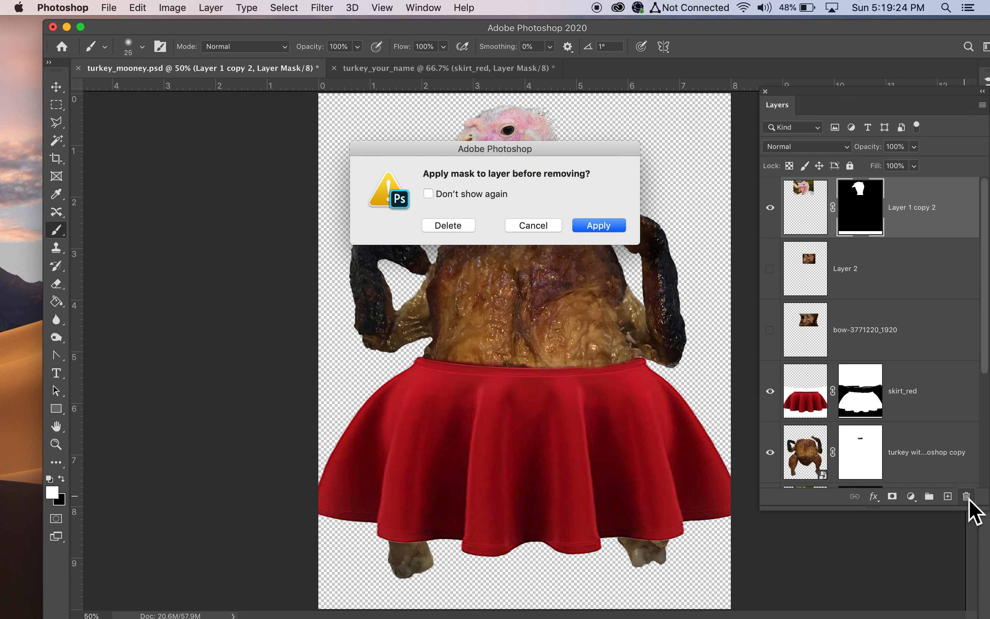
pyautogui.click(532, 225)
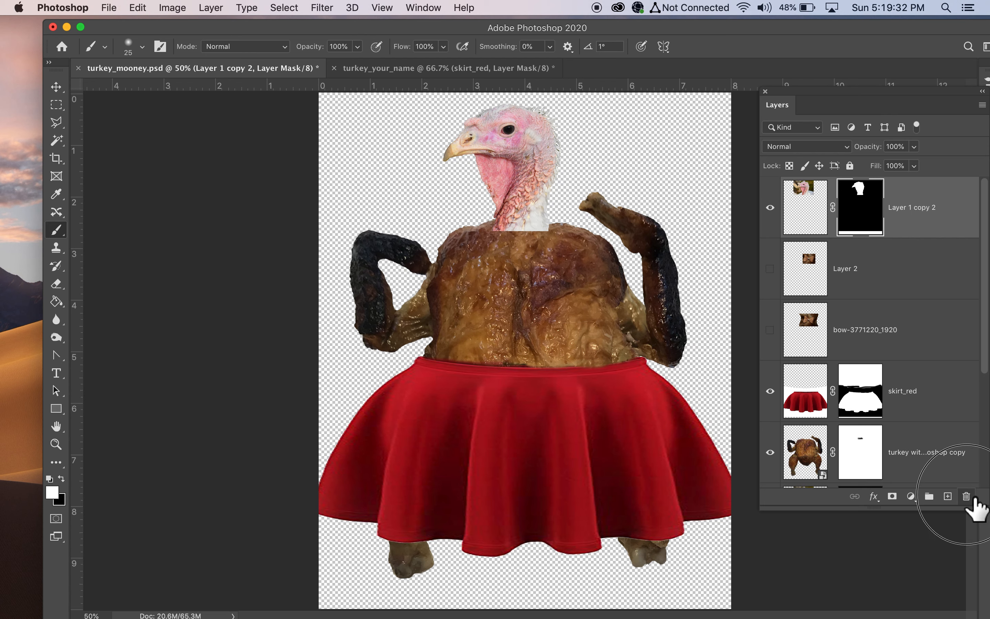
pyautogui.click(967, 497)
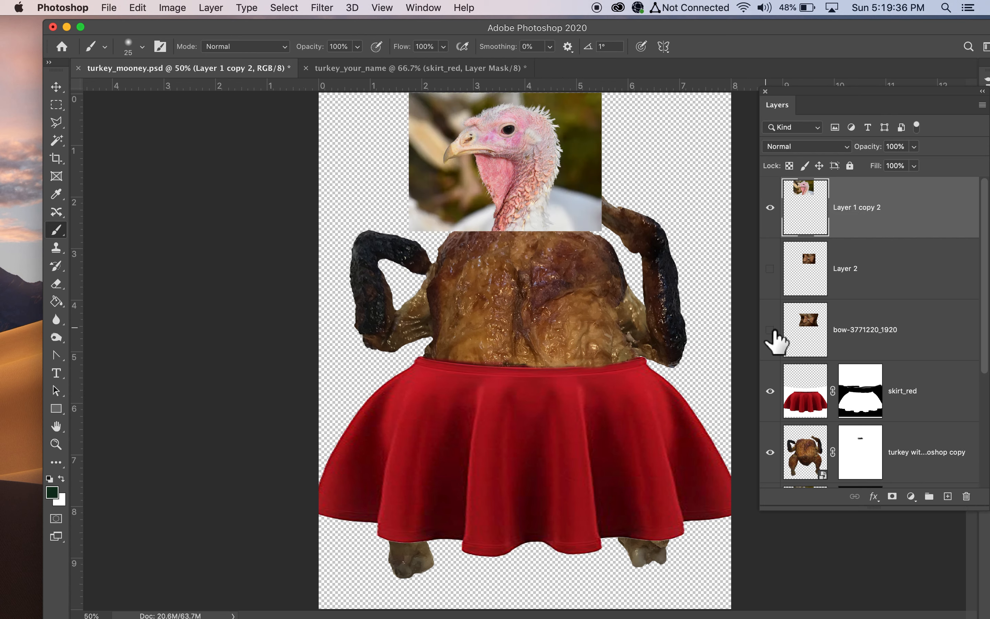
# Change the active selection tool from Magic Wand to Object Selection.
pyautogui.press('super+equal')
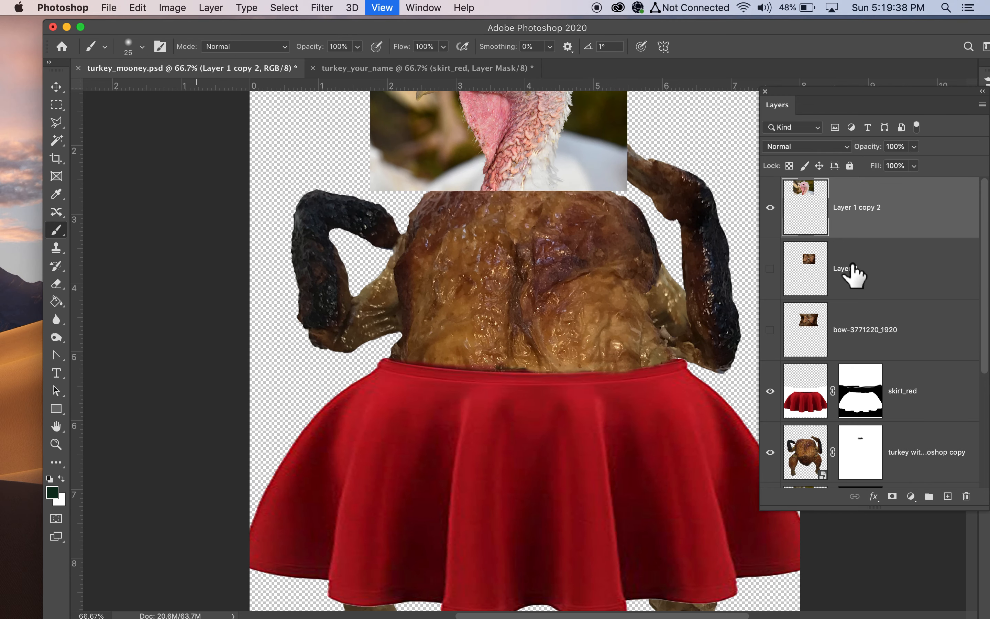
pyautogui.scroll(10, 580, 257)
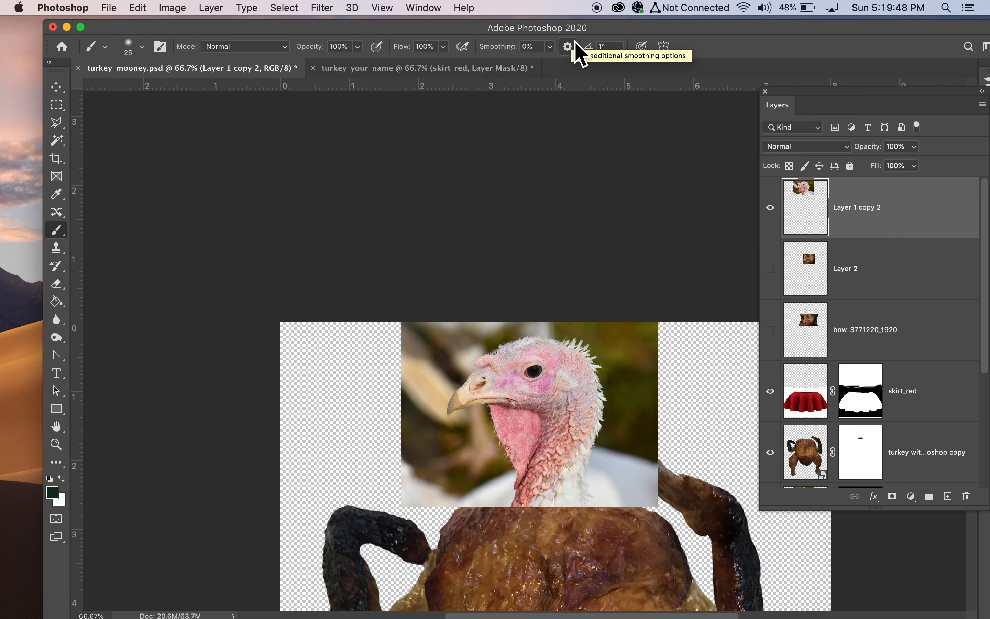
pyautogui.click(61, 148)
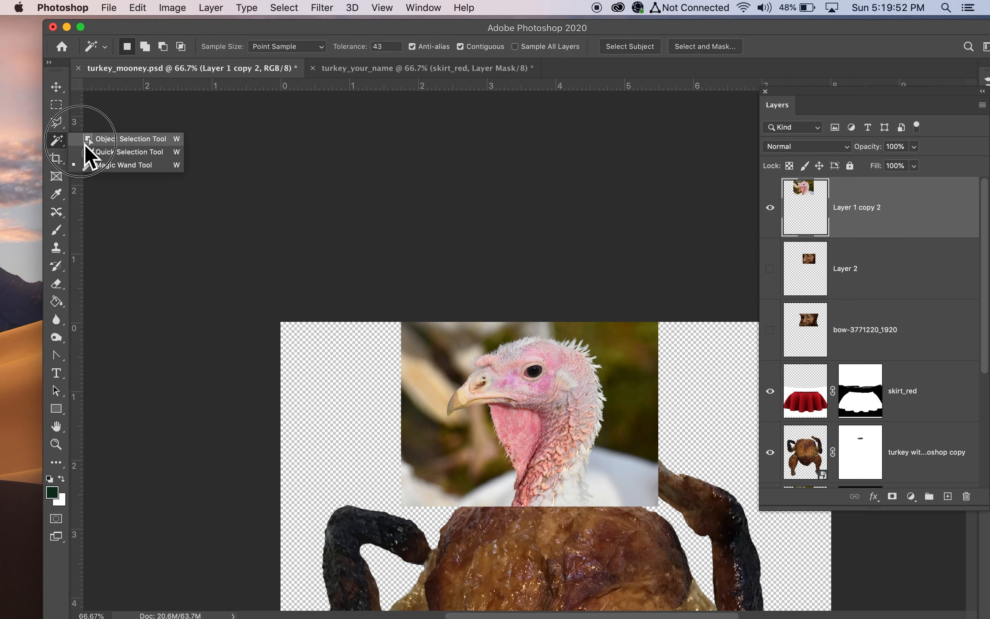
pyautogui.click(86, 140)
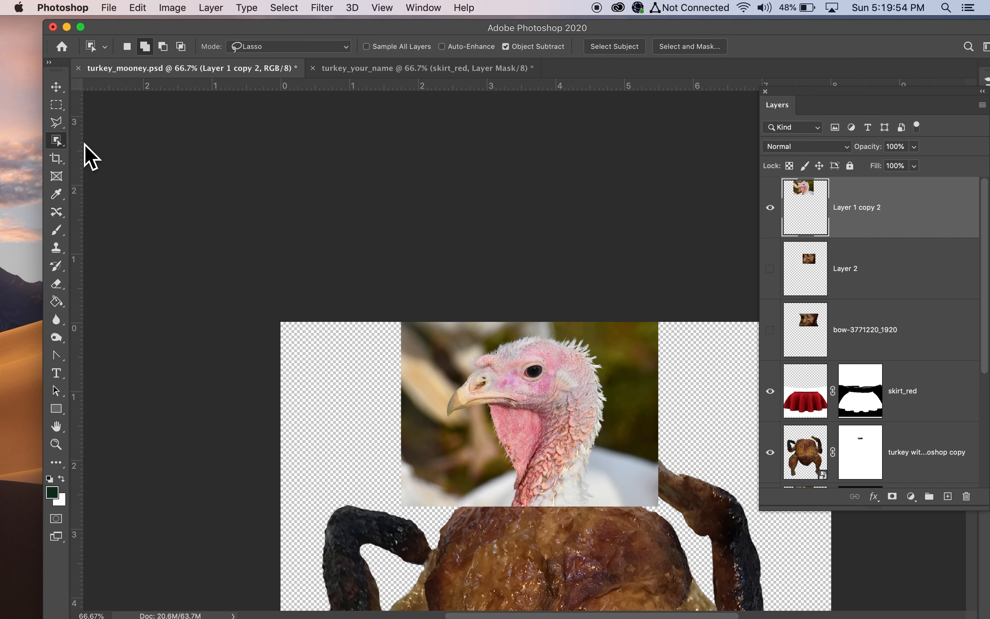
pyautogui.click(59, 142)
pyautogui.click(93, 141)
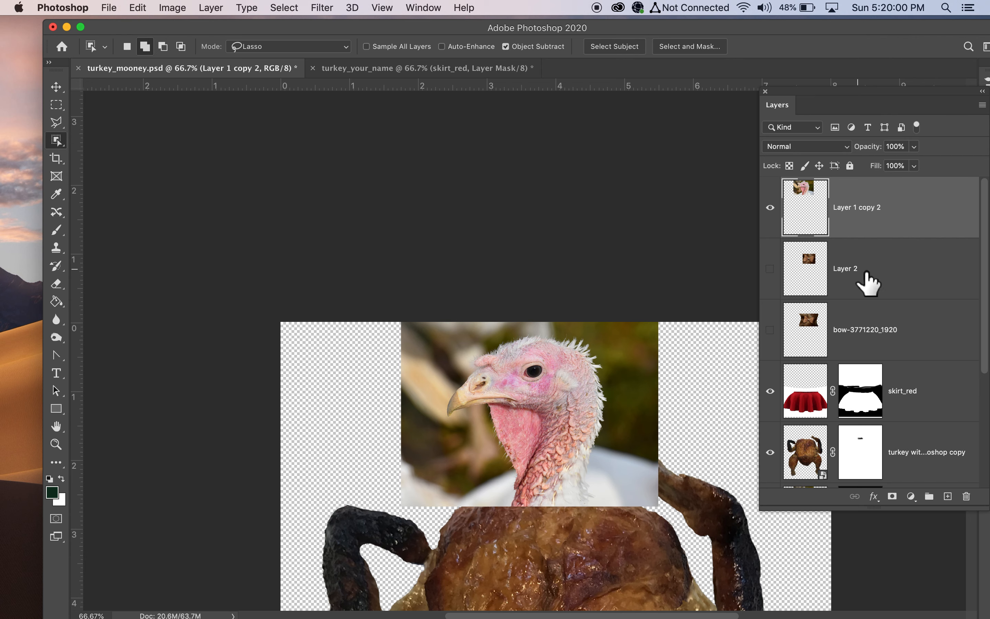
# Show the bow photo on Layer 2 and move that layer to the top of the stack.
pyautogui.click(770, 269)
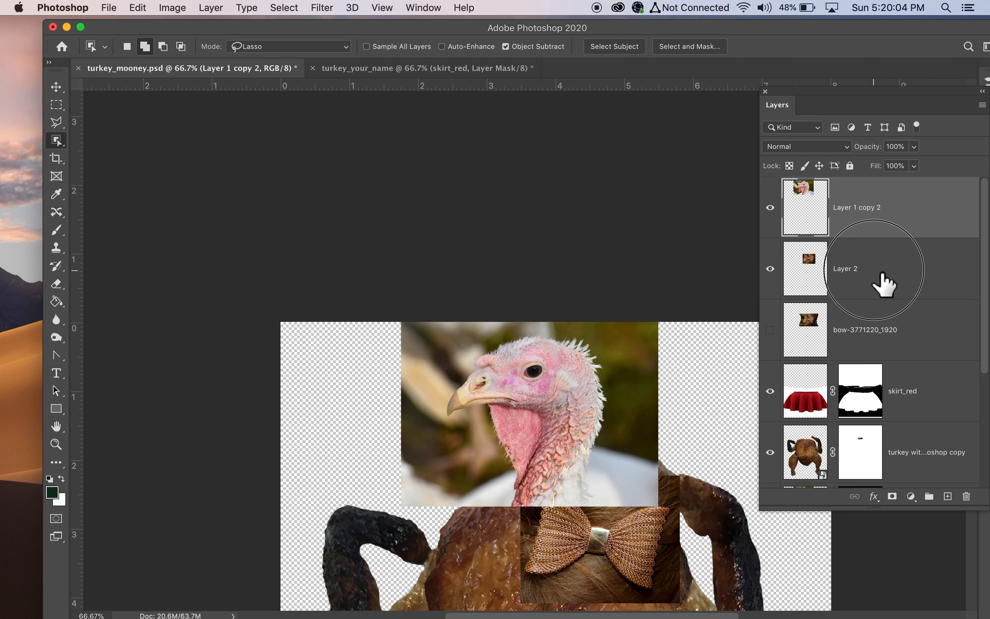
pyautogui.click(884, 282)
pyautogui.press('super+bracketleft')
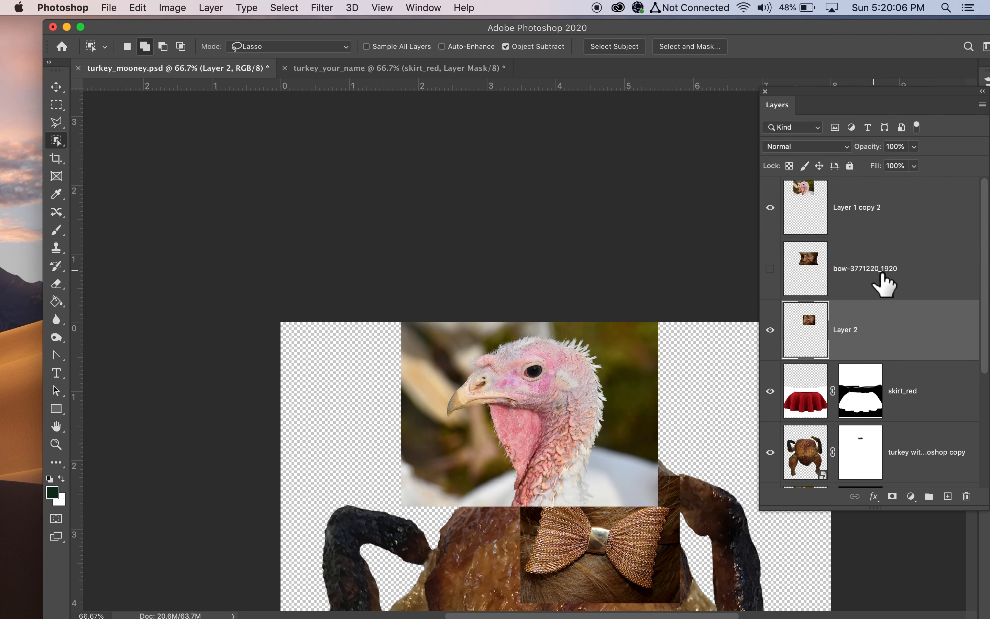
pyautogui.press('super+bracketright')
pyautogui.press('super+bracketright')
pyautogui.scroll(-10, 641, 504)
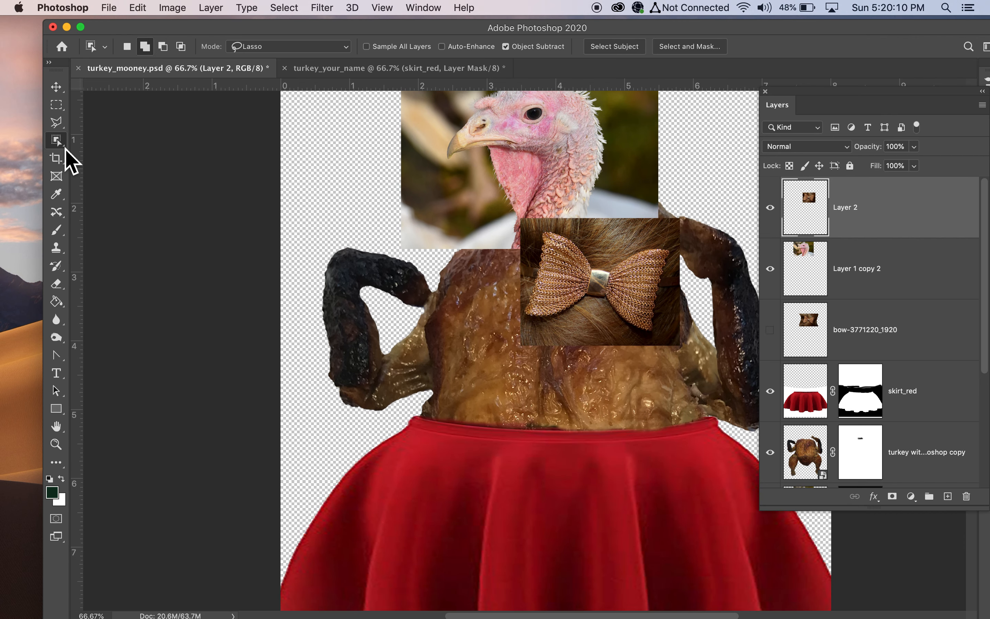
pyautogui.click(773, 209)
pyautogui.click(773, 209)
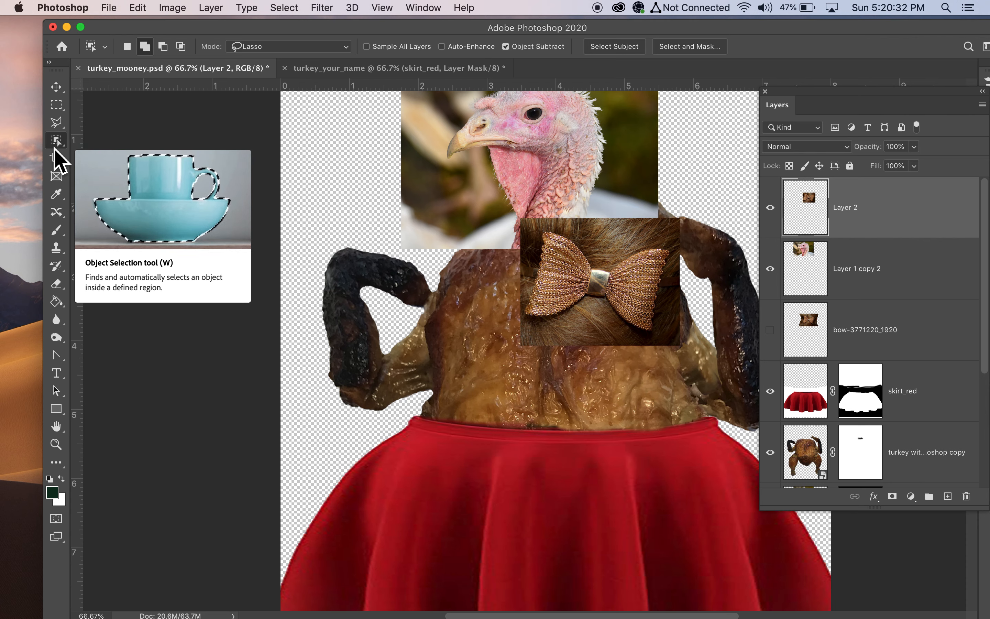
# Try selecting the bow on Layer 2 with Object Selection in Rectangle mode, and deselect.
pyautogui.click(255, 50)
pyautogui.click(254, 39)
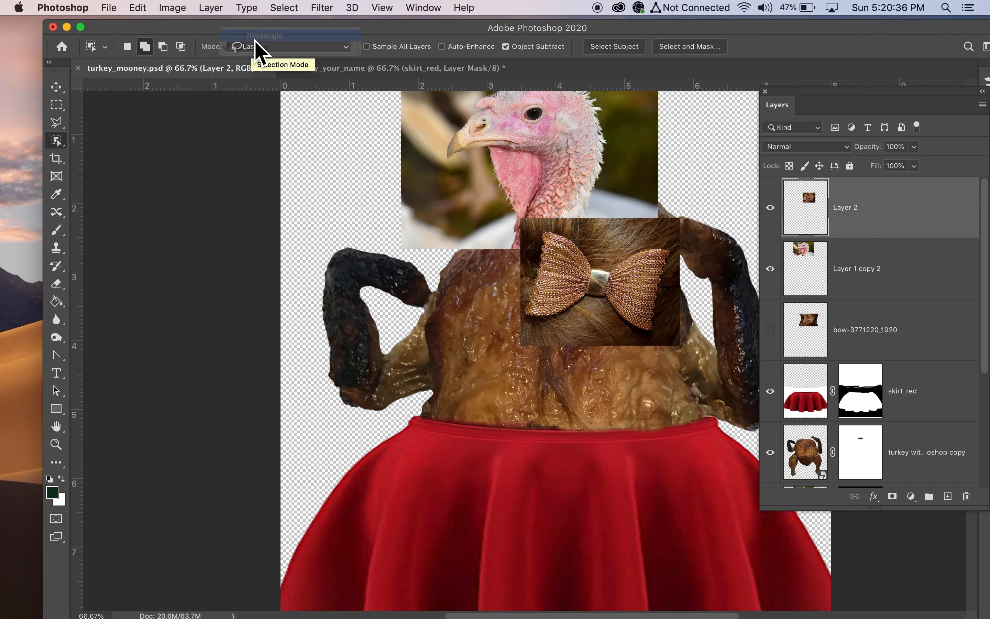
pyautogui.moveTo(529, 225); pyautogui.dragTo(676, 344)
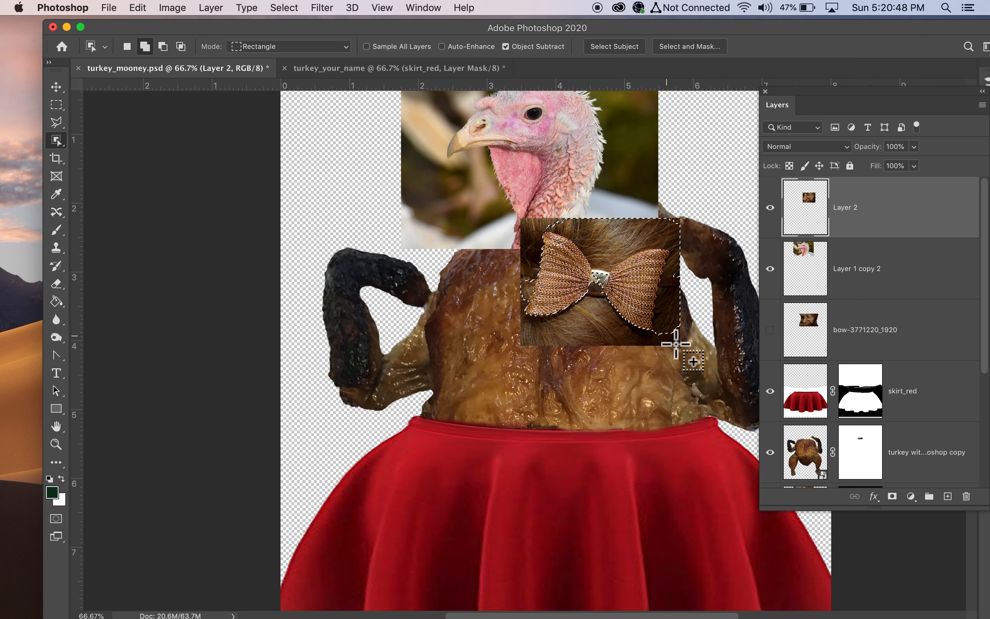
pyautogui.press('super+minus')
pyautogui.press('super+plus')
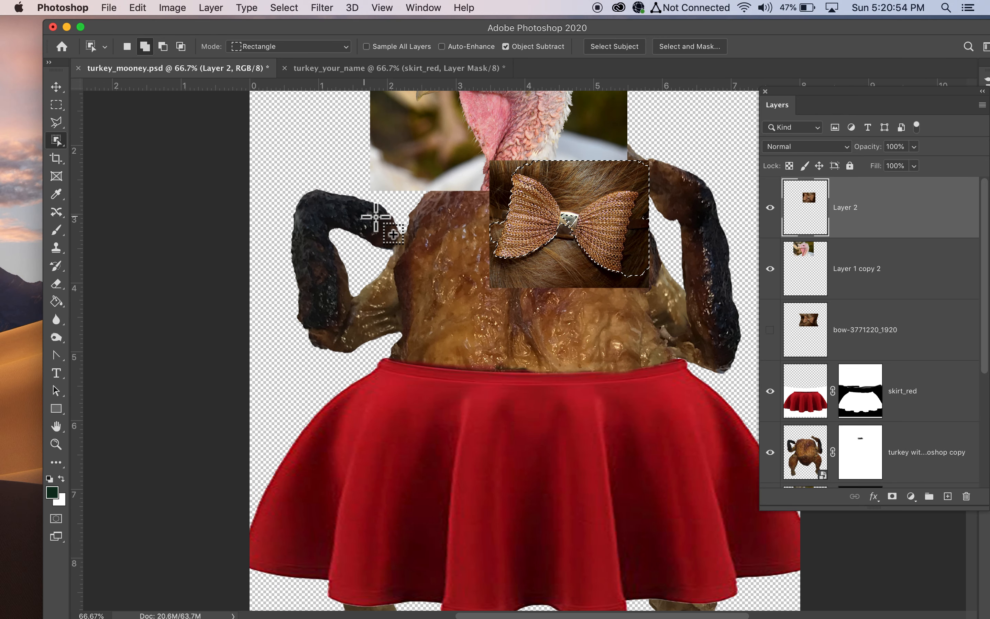
pyautogui.press('super+d')
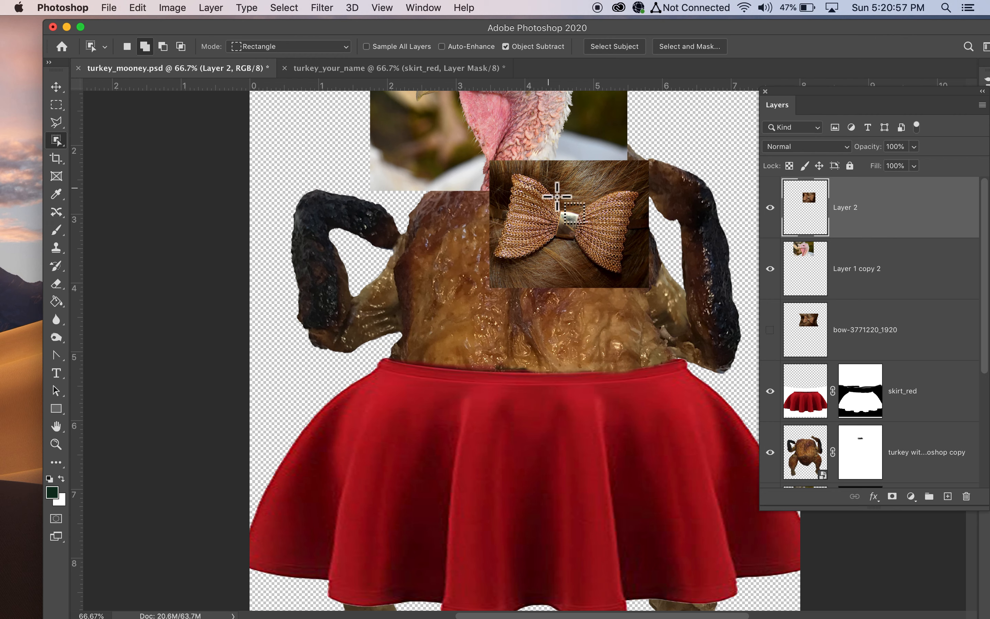
# Set Object Selection to Lasso mode and select the bow on Layer 2 by outlining it loosely.
pyautogui.click(278, 53)
pyautogui.click(276, 59)
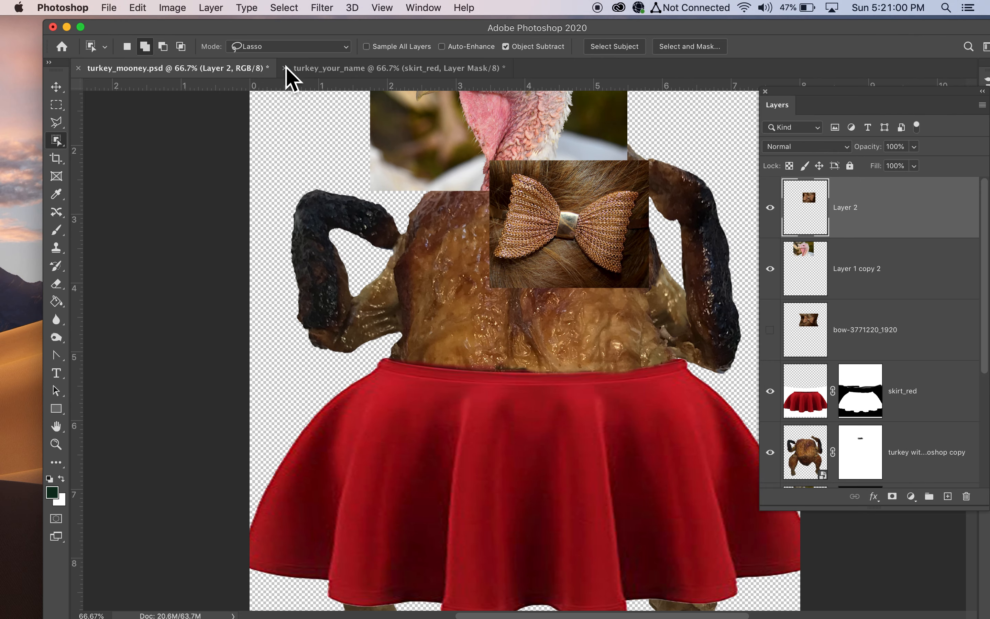
pyautogui.press('super+1')
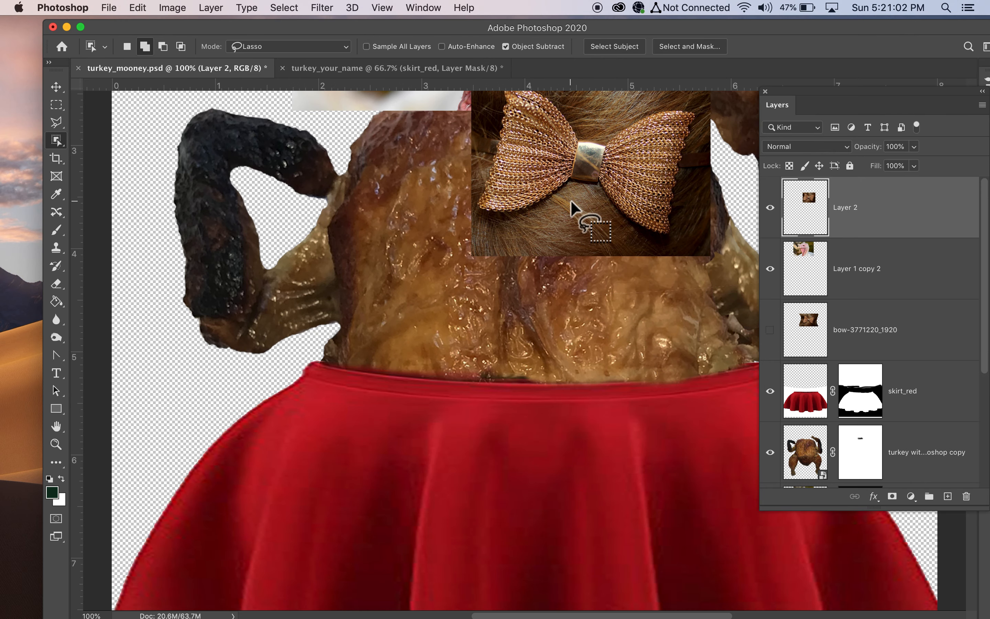
pyautogui.scroll(5, 571, 199)
pyautogui.moveTo(579, 229)
pyautogui.mouseDown()
pyautogui.moveTo(544, 189)
pyautogui.moveTo(521, 180)
pyautogui.moveTo(497, 199)
pyautogui.moveTo(488, 281)
pyautogui.moveTo(501, 321)
pyautogui.moveTo(567, 305)
pyautogui.moveTo(579, 323)
pyautogui.moveTo(681, 362)
pyautogui.moveTo(710, 266)
pyautogui.moveTo(708, 231)
pyautogui.moveTo(690, 202)
pyautogui.moveTo(608, 234)
pyautogui.moveTo(575, 229)
pyautogui.mouseUp()
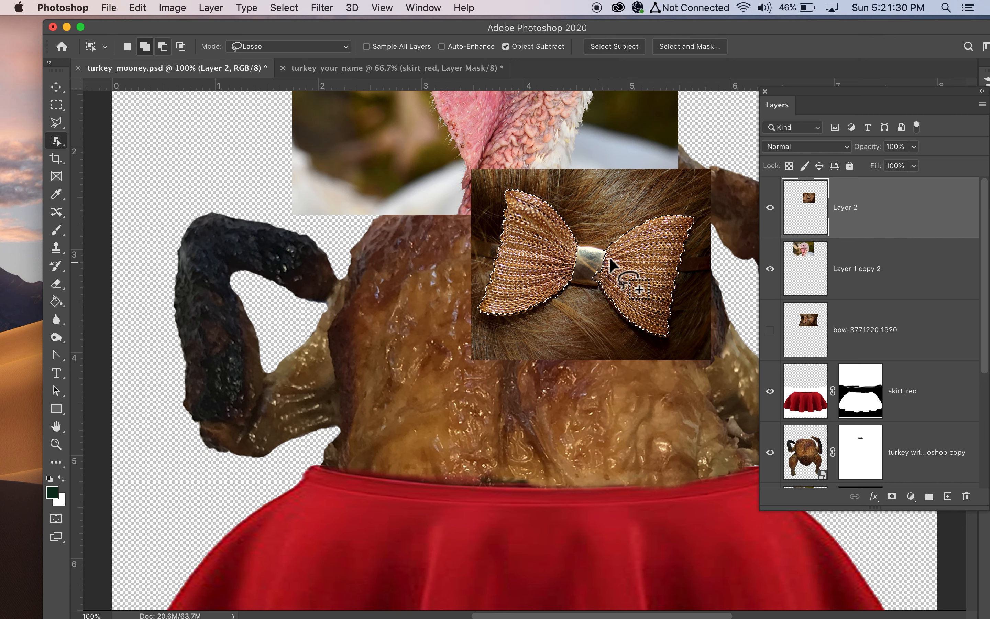
# Add the bow's gold centre band to the selection by lassoing around it with Object Selection.
pyautogui.press('super+plus')
pyautogui.press('super+plus')
pyautogui.press('super+plus')
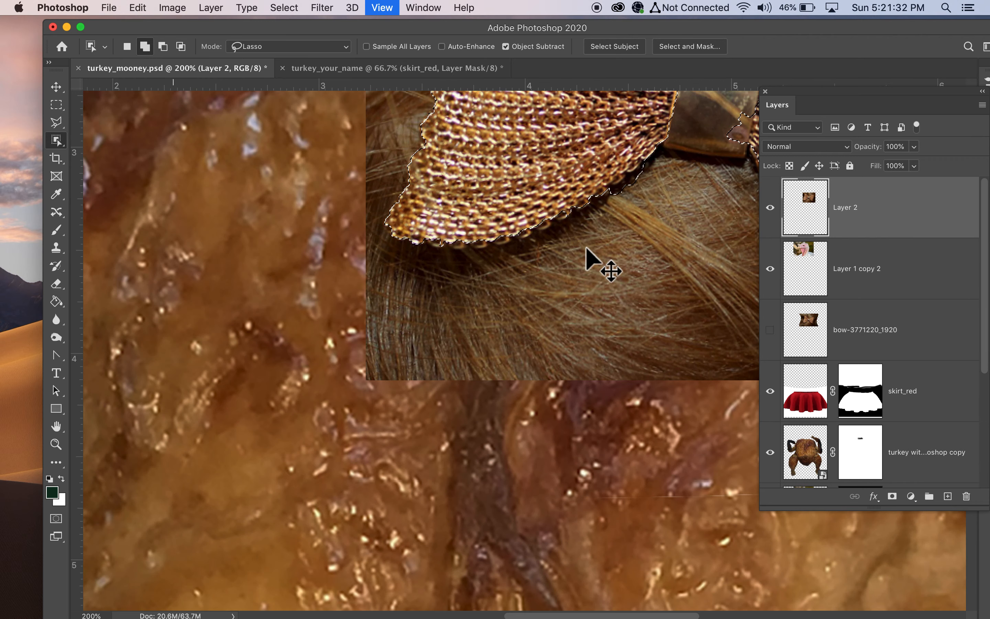
pyautogui.scroll(10, 590, 256)
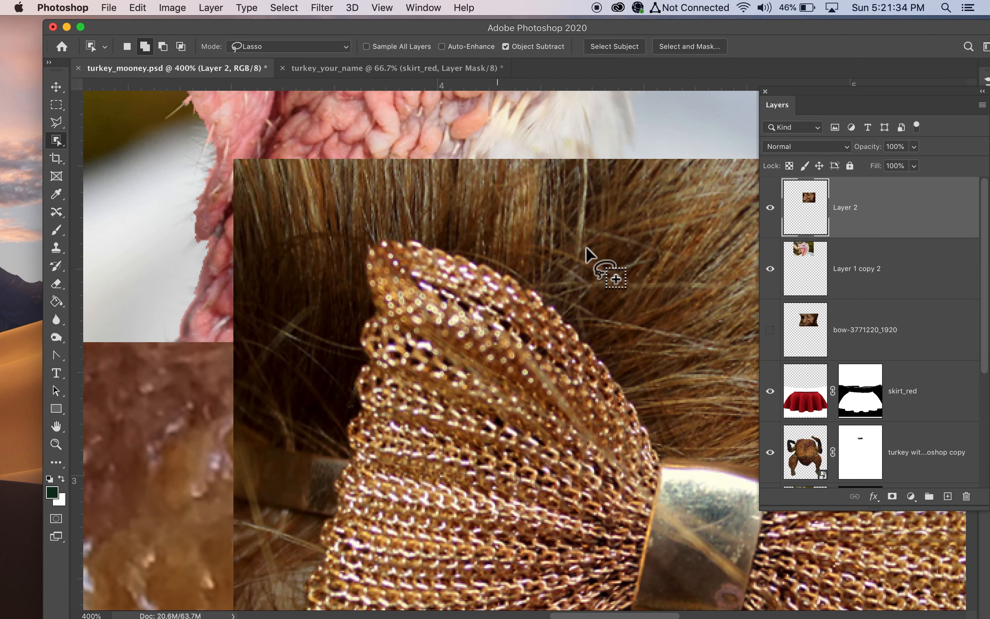
pyautogui.hscroll(5, 588, 254)
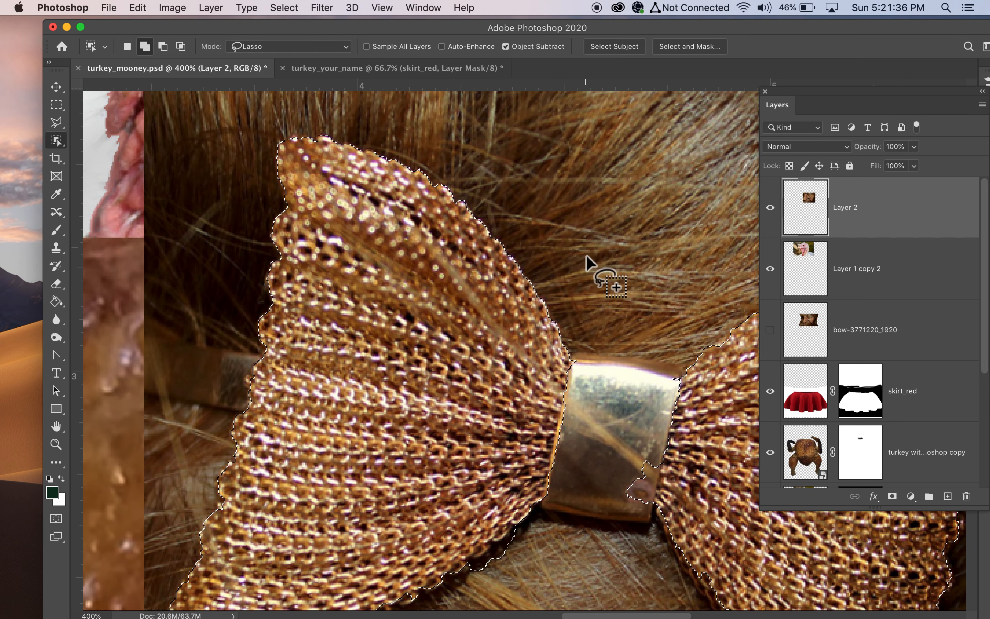
pyautogui.moveTo(681, 381)
pyautogui.mouseDown()
pyautogui.moveTo(641, 389)
pyautogui.moveTo(546, 365)
pyautogui.mouseUp()
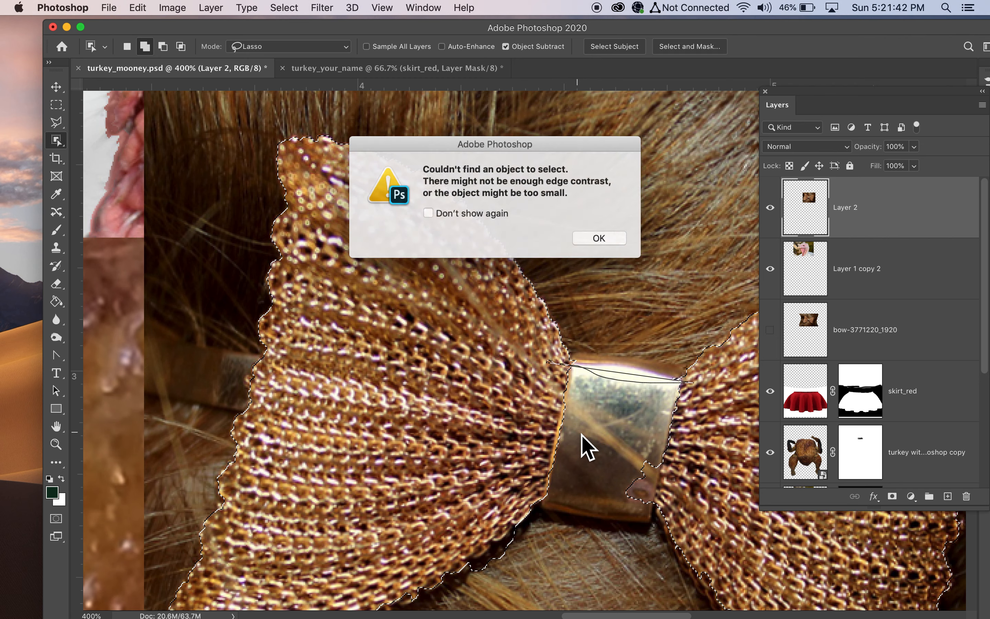
pyautogui.click(598, 238)
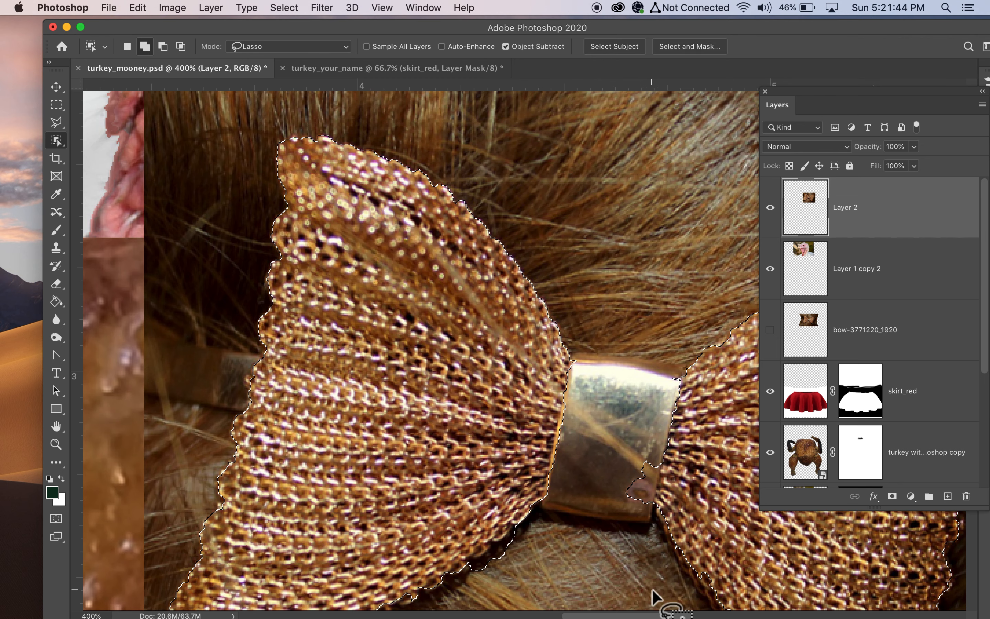
pyautogui.moveTo(638, 339)
pyautogui.mouseDown()
pyautogui.moveTo(589, 340)
pyautogui.moveTo(551, 382)
pyautogui.moveTo(533, 523)
pyautogui.moveTo(617, 543)
pyautogui.moveTo(662, 528)
pyautogui.moveTo(678, 397)
pyautogui.moveTo(669, 358)
pyautogui.moveTo(630, 340)
pyautogui.mouseUp()
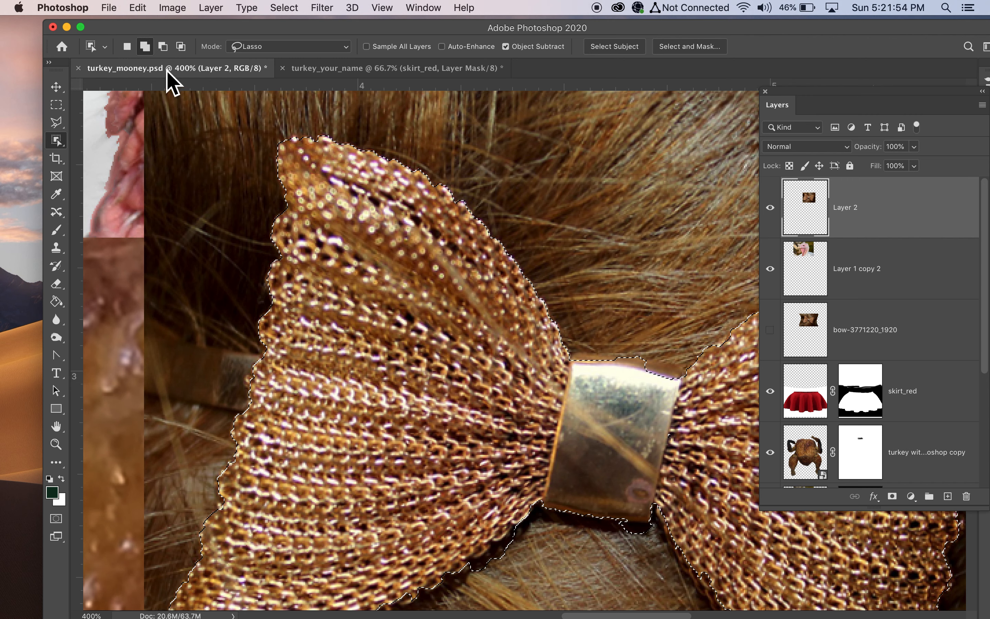
# Switch Object Selection to subtracting from the selection and examine the selection outline around the bow and its gold band.
pyautogui.click(164, 47)
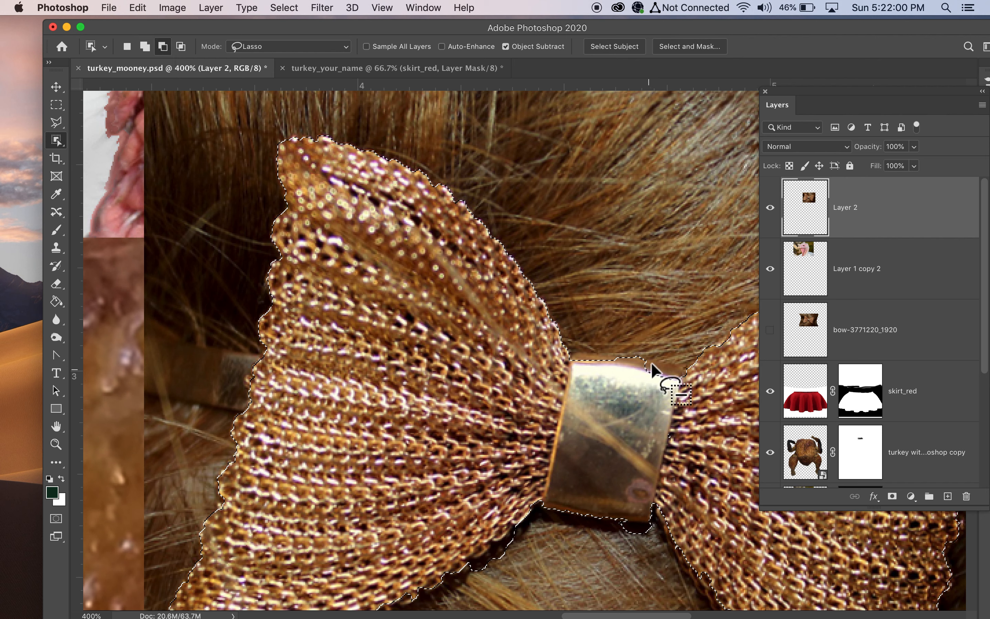
pyautogui.click(607, 358)
pyautogui.click(607, 238)
pyautogui.scroll(-3, 639, 561)
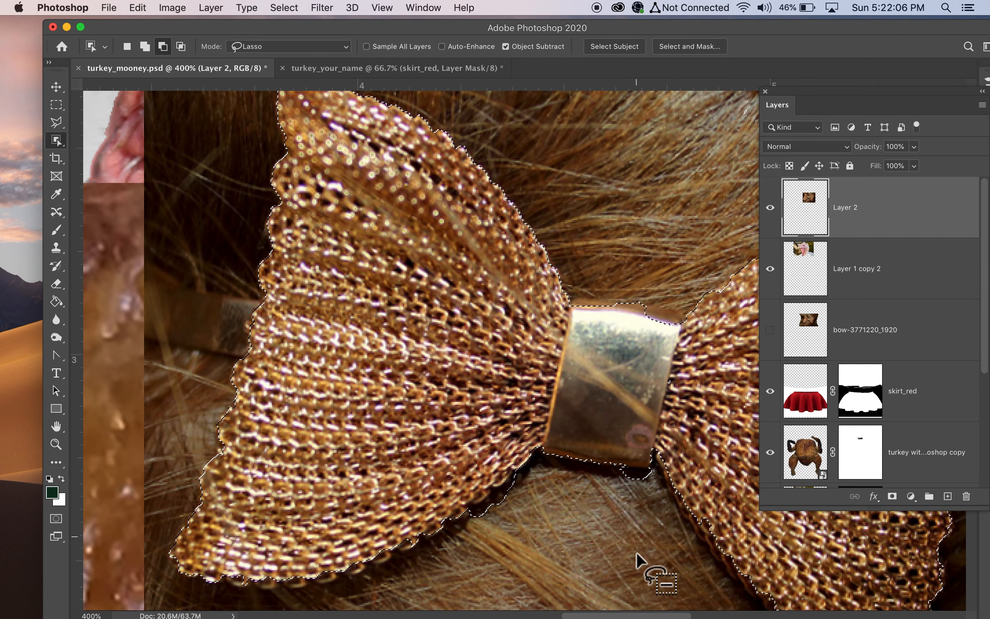
pyautogui.scroll(-2, 637, 561)
pyautogui.hscroll(6, 637, 561)
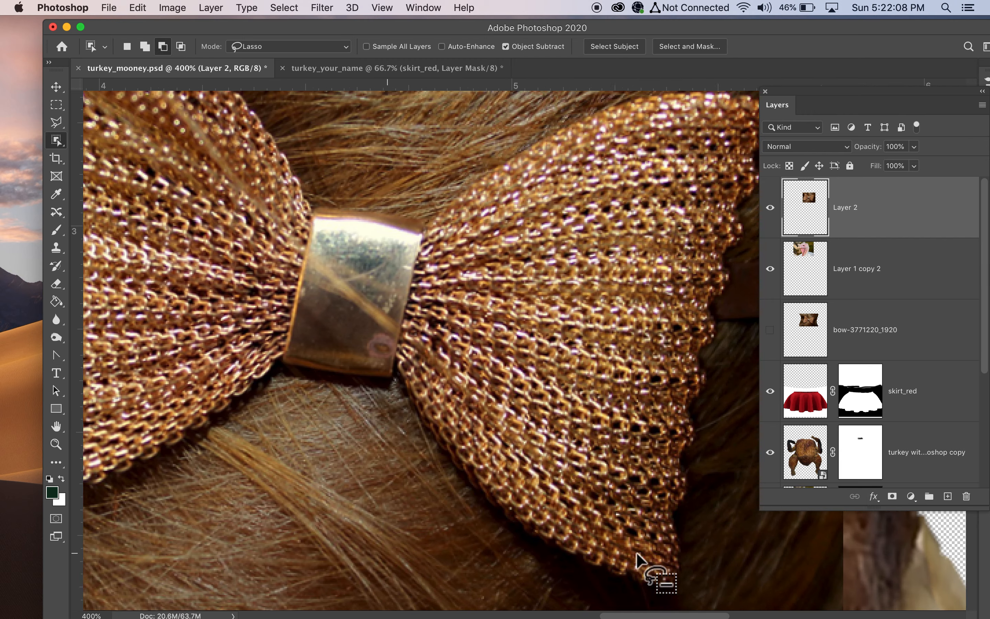
pyautogui.hscroll(2, 637, 561)
pyautogui.scroll(4, 637, 560)
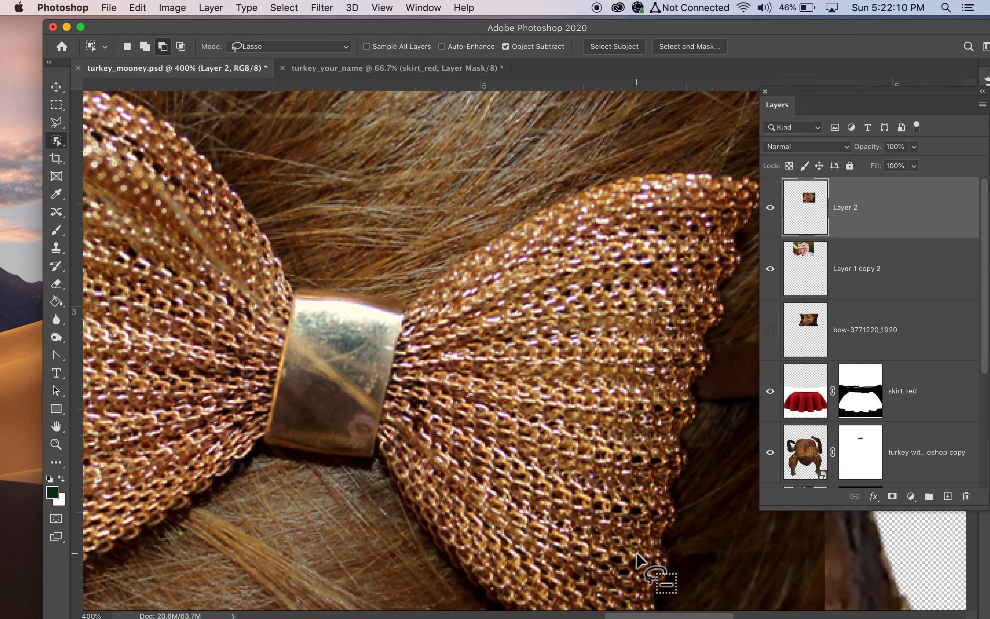
pyautogui.hscroll(-8, 639, 561)
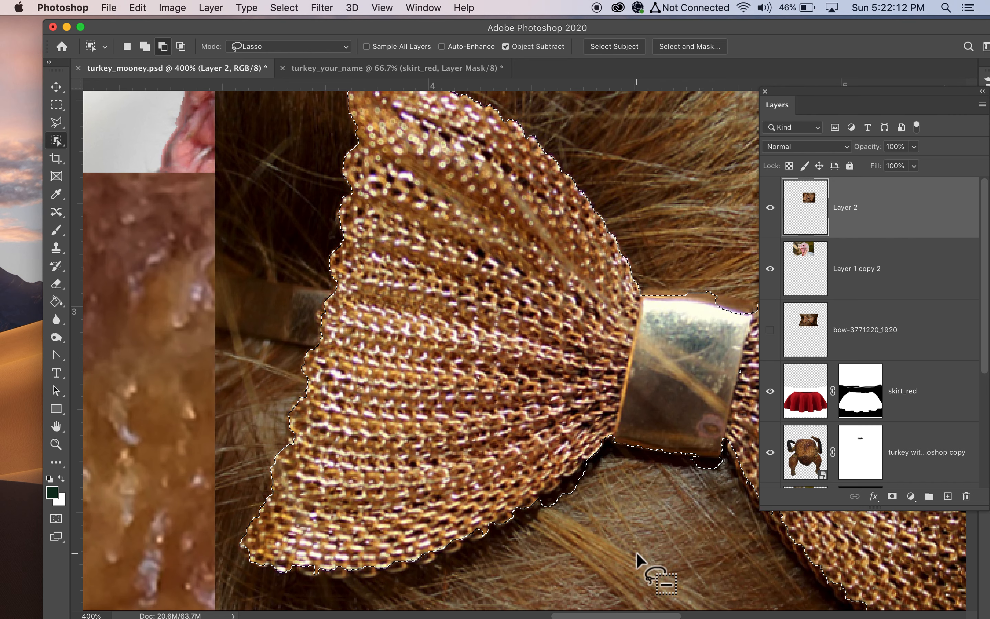
# Add a layer mask to Layer 2 from the bow selection to hide the hair background.
pyautogui.press('super+minus')
pyautogui.press('super+minus')
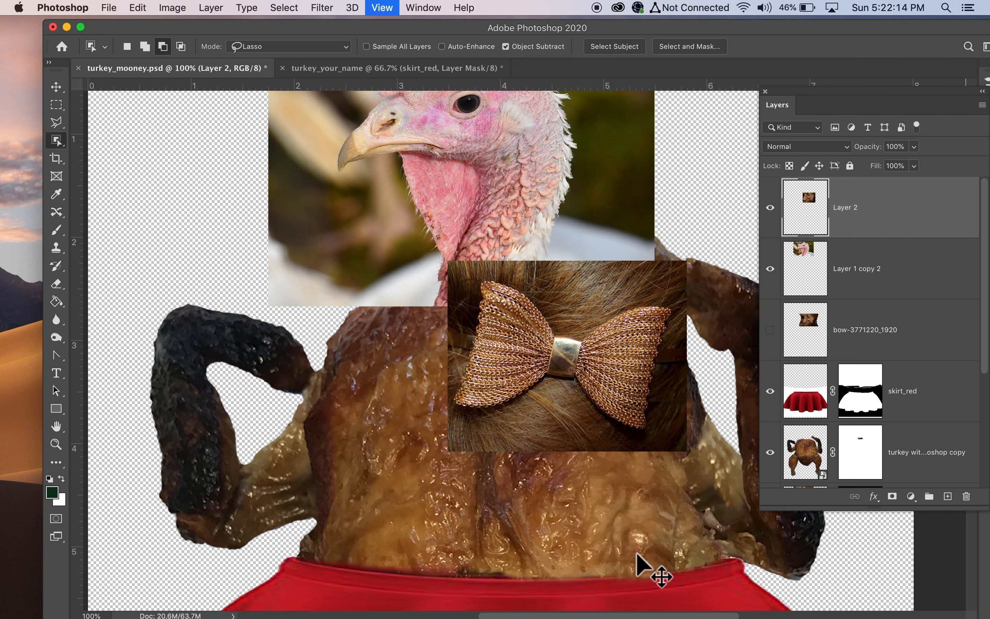
pyautogui.press('super+minus')
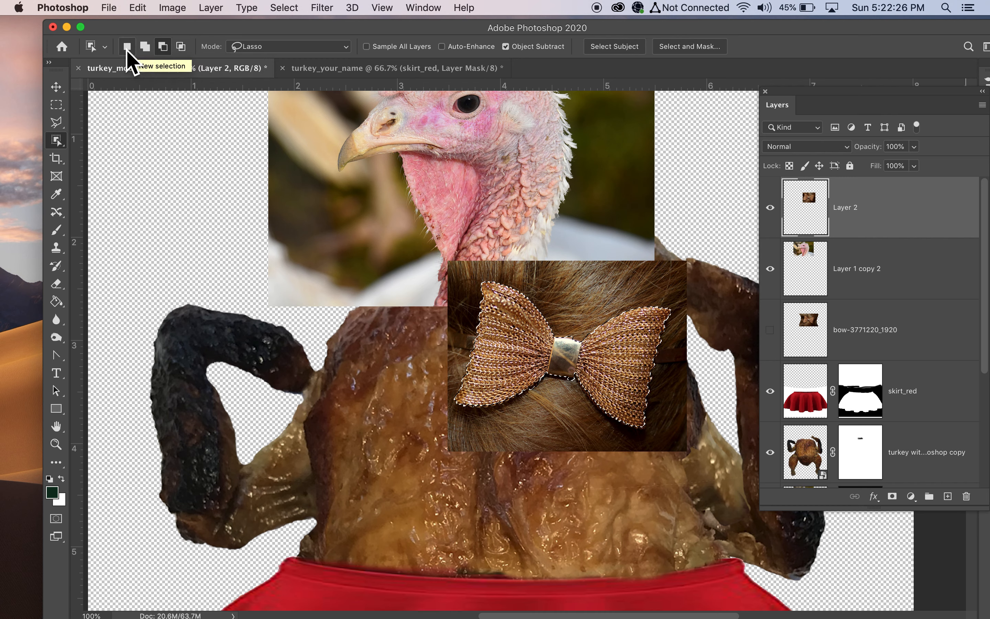
pyautogui.click(892, 497)
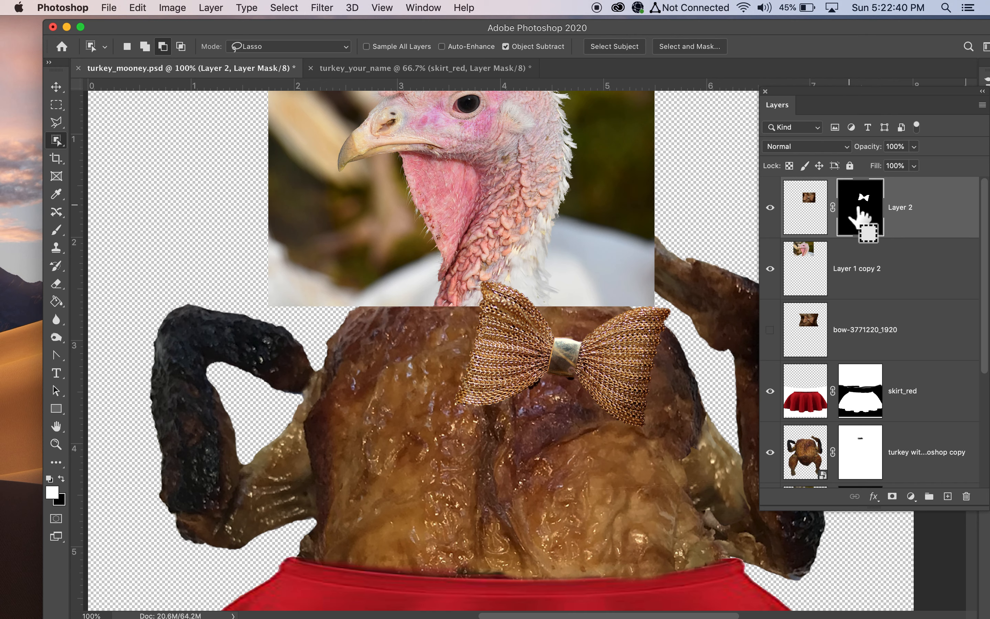
# Move the masked bow on Layer 2 to the base of the turkey's neck with Free Transform.
pyautogui.press('super+t')
pyautogui.moveTo(570, 371); pyautogui.dragTo(458, 361)
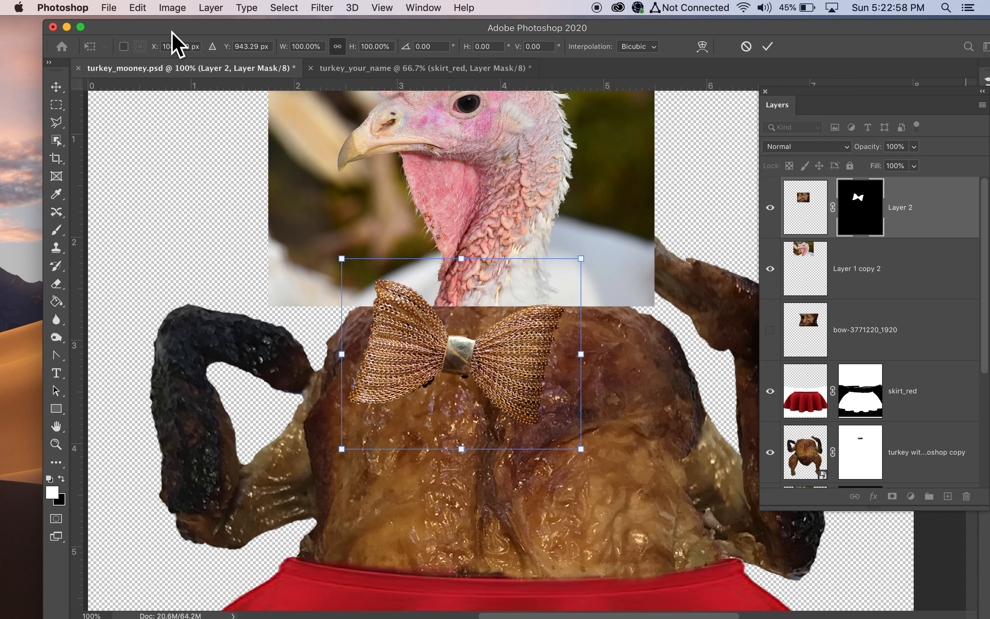
# Switch to QuickTime Player, quit it, and name the screen recording turkey_pt1 for saving to the Desktop.
pyautogui.moveTo(172, 32); pyautogui.dragTo(204, 148)
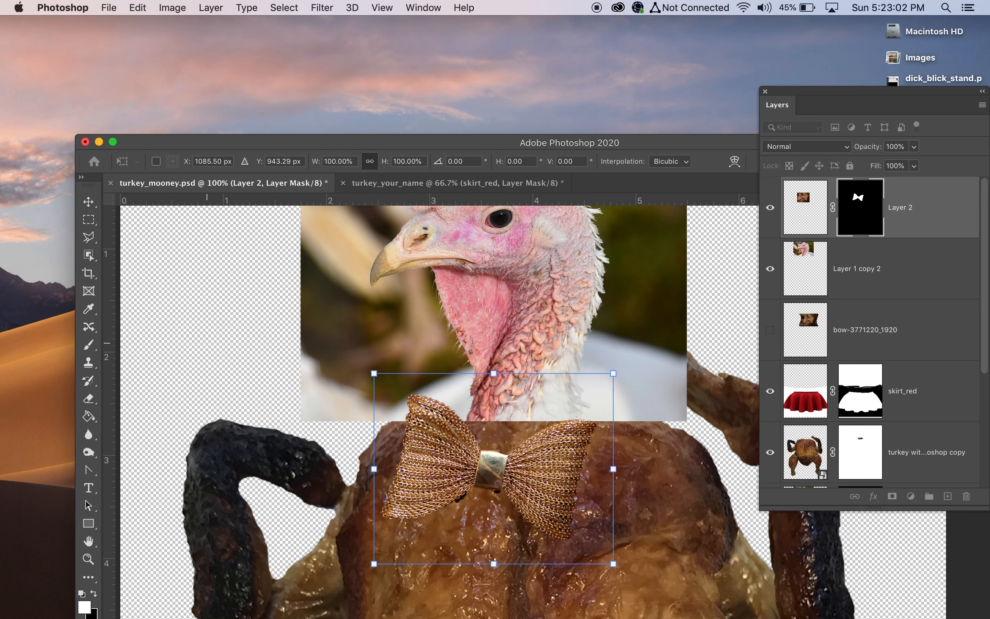
pyautogui.moveTo(281, 617)
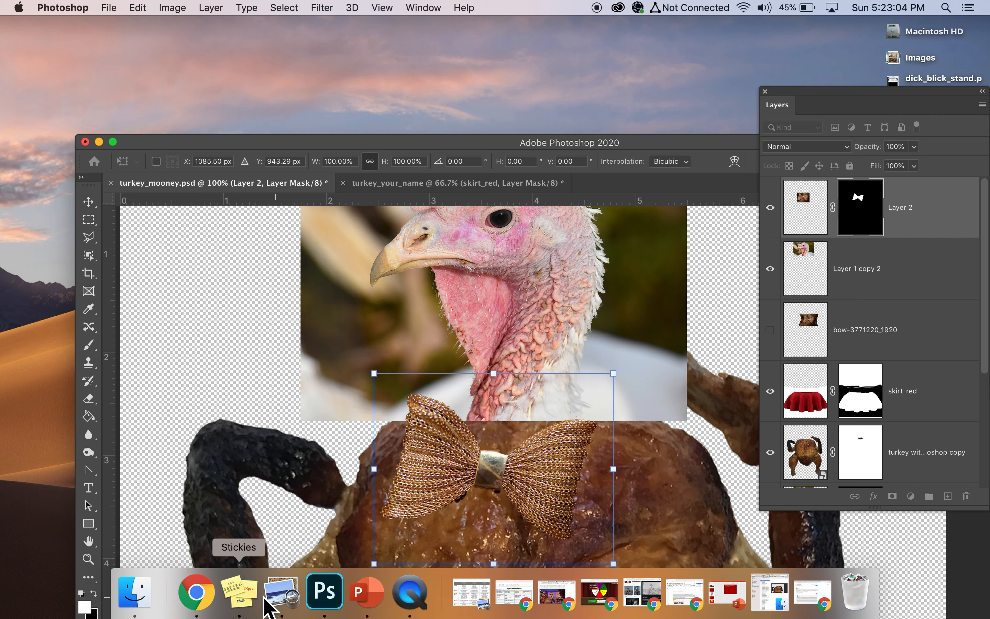
pyautogui.click(412, 602)
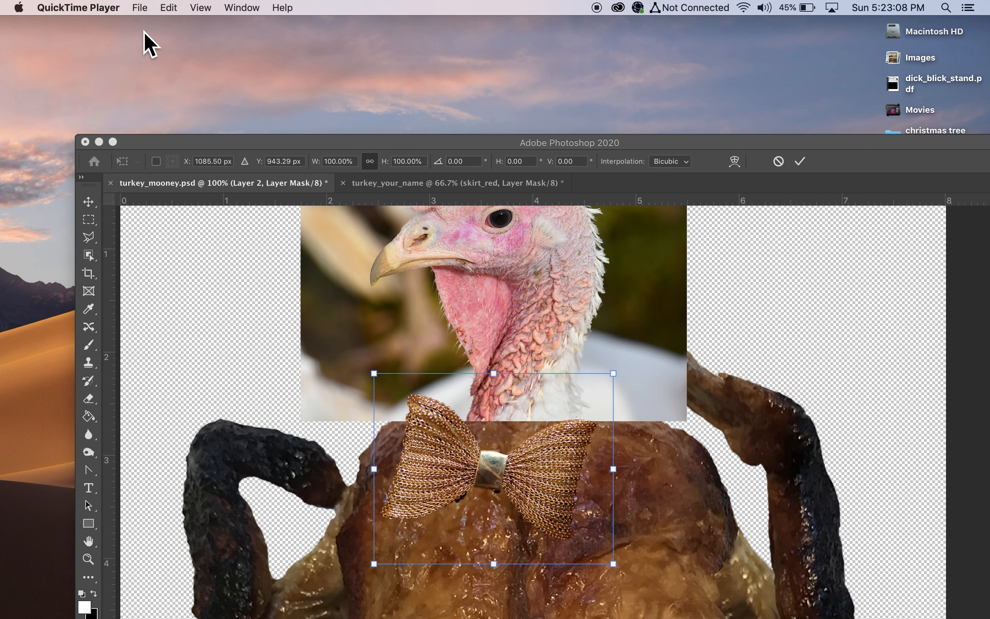
pyautogui.click(90, 11)
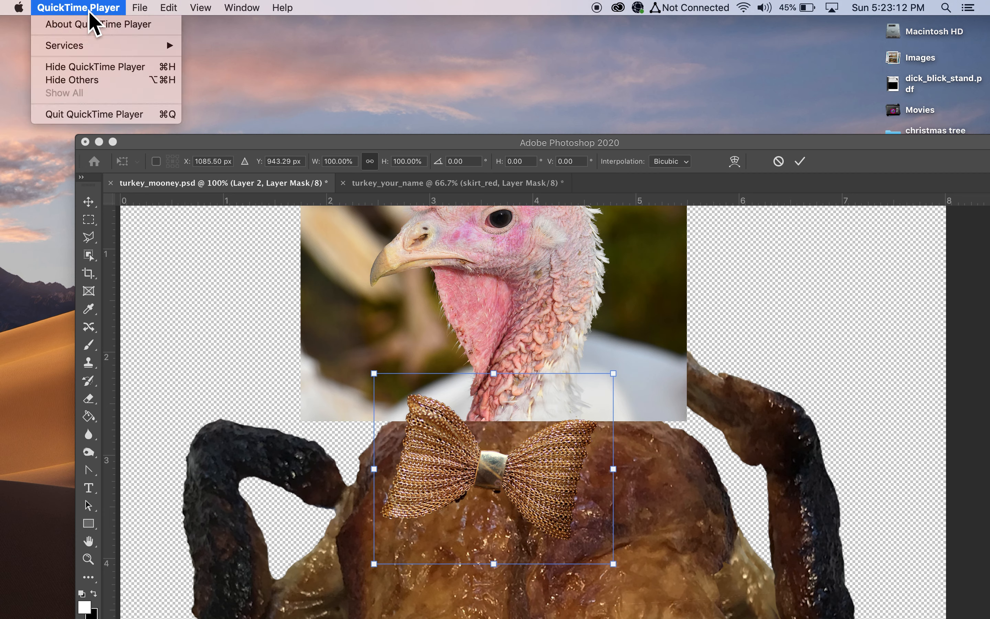
pyautogui.click(100, 112)
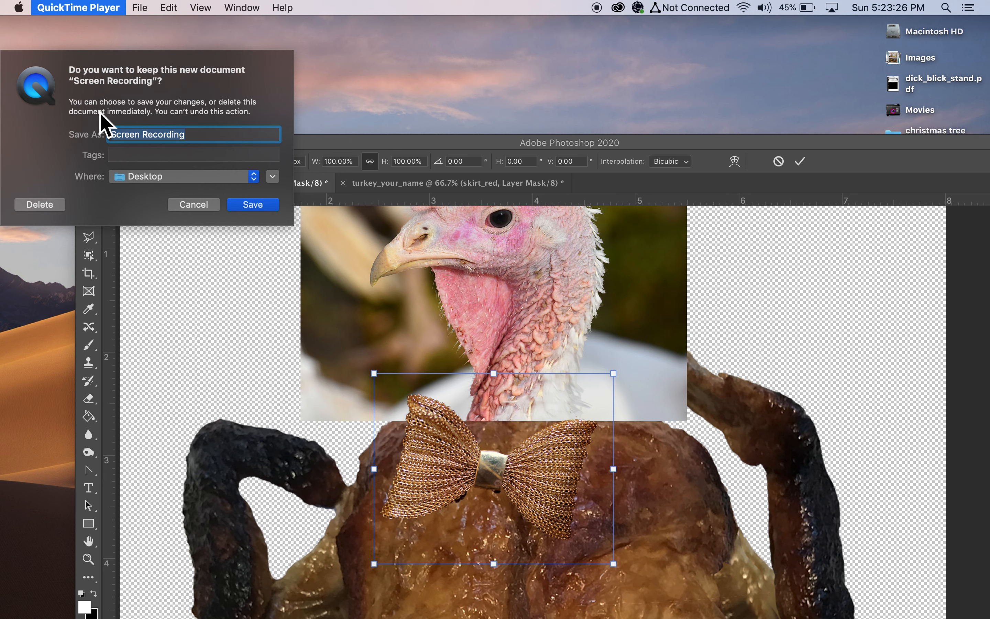
pyautogui.write('turkey')
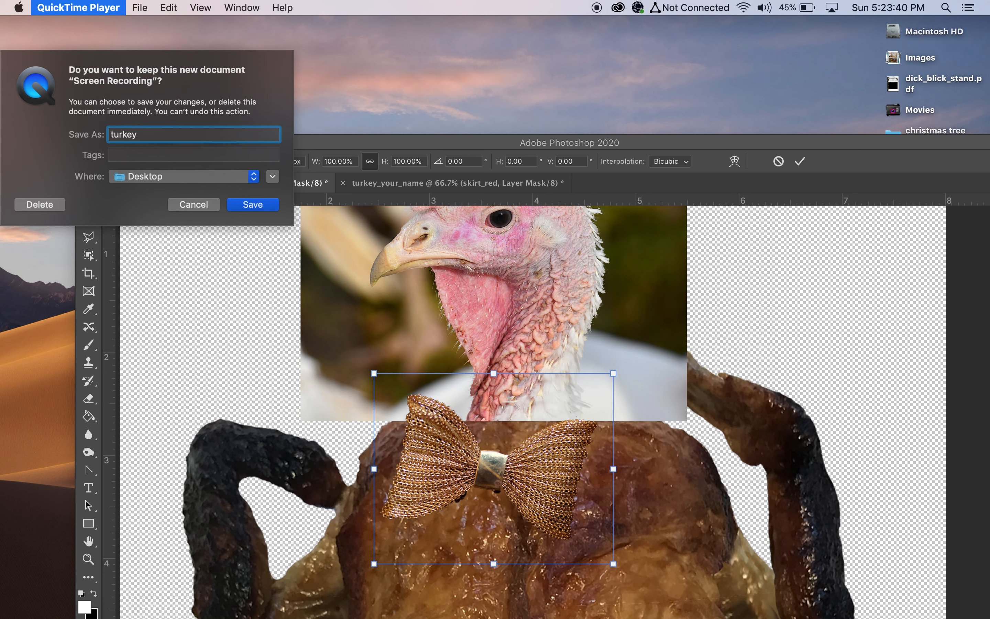
pyautogui.write('_pt1')
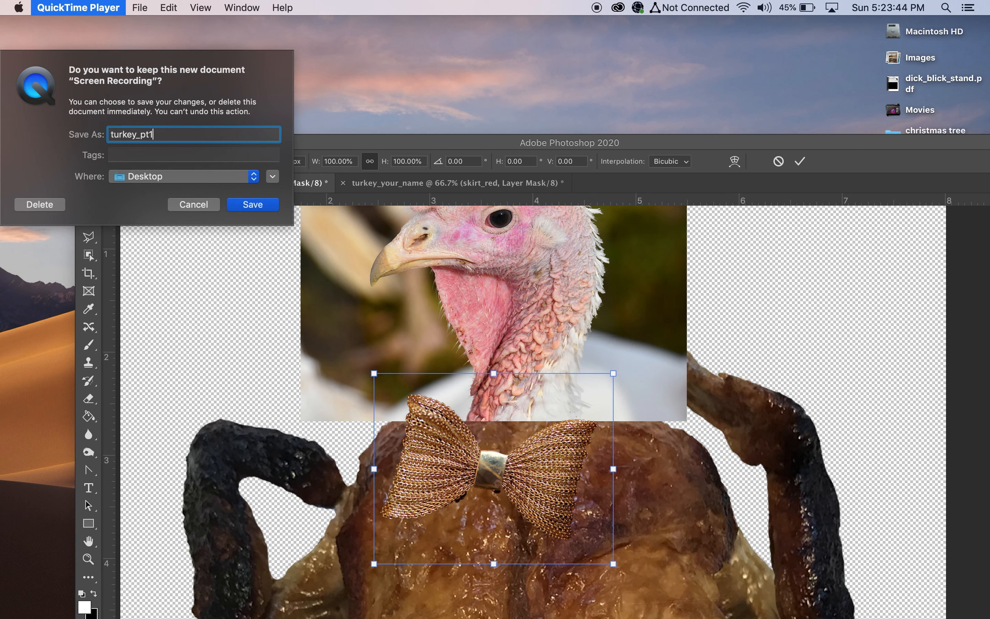